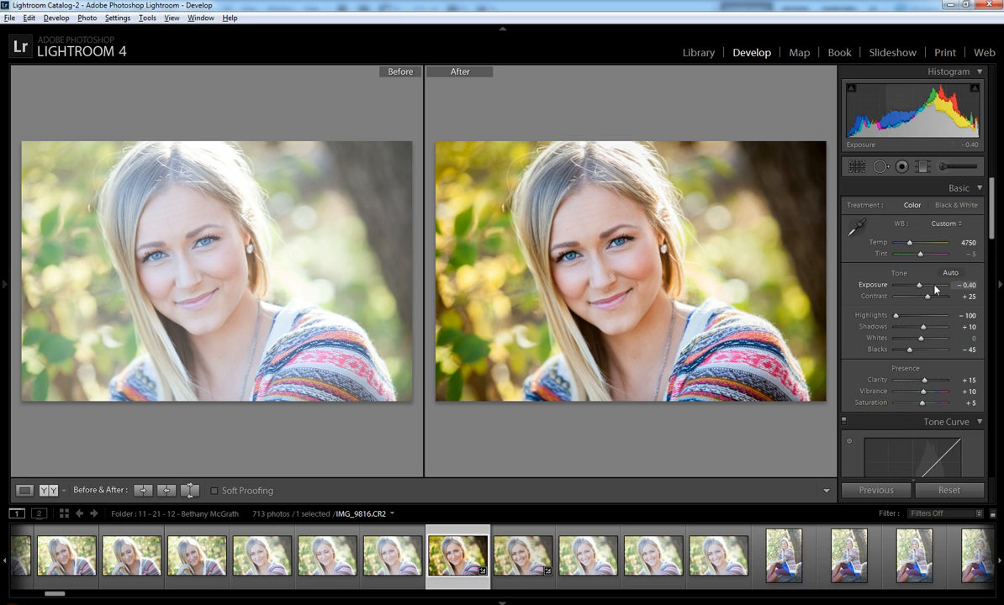
# Reset IMG_9816.CR2's develop settings so white balance is As Shot and all sliders are at zero.
pyautogui.click(948, 490)
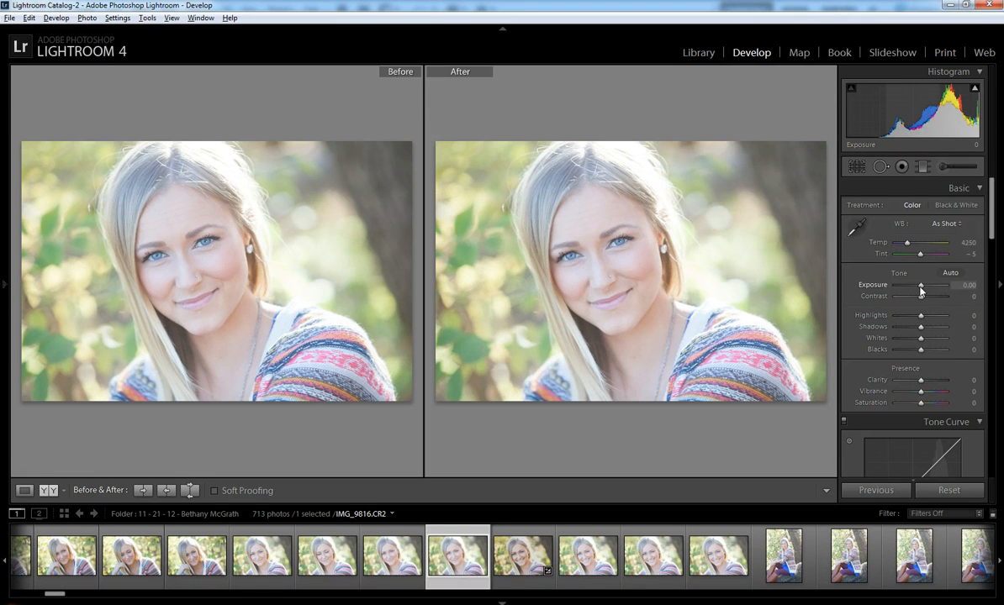
# Set Highlights −100, Shadows +10, Blacks −45 and Temp 4750, then paste the previous develop settings.
pyautogui.press('Down')
pyautogui.press('Down')
pyautogui.press('Down')
pyautogui.press('Up')
pyautogui.press('Up')
pyautogui.press('Up')
pyautogui.press('Up')
pyautogui.press('Up')
pyautogui.press('Up')
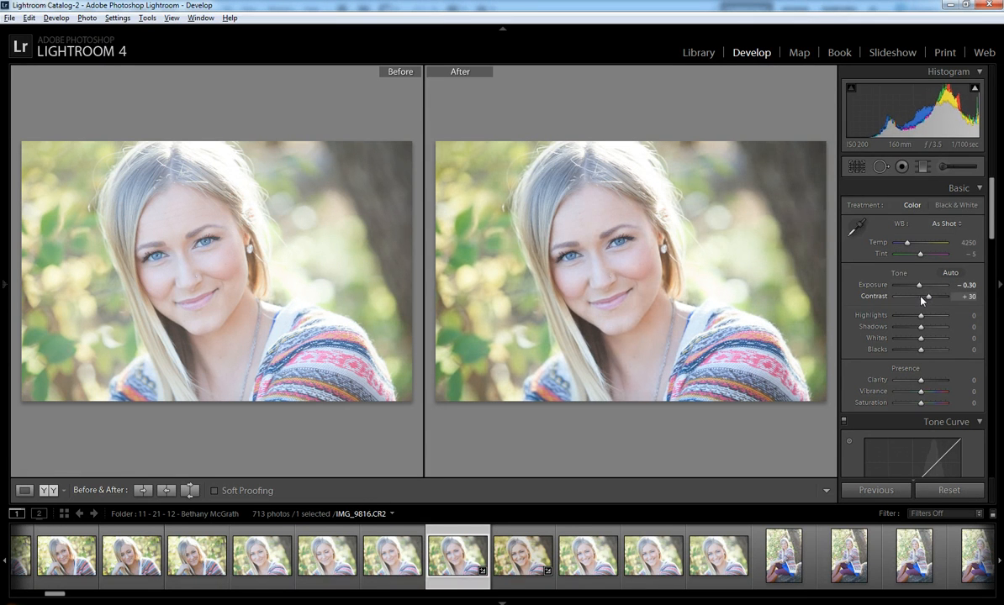
pyautogui.hotkey('shift', 'Down')
pyautogui.hotkey('shift', 'Down')
pyautogui.hotkey('shift', 'Down')
pyautogui.hotkey('shift', 'Down')
pyautogui.hotkey('shift', 'Down')
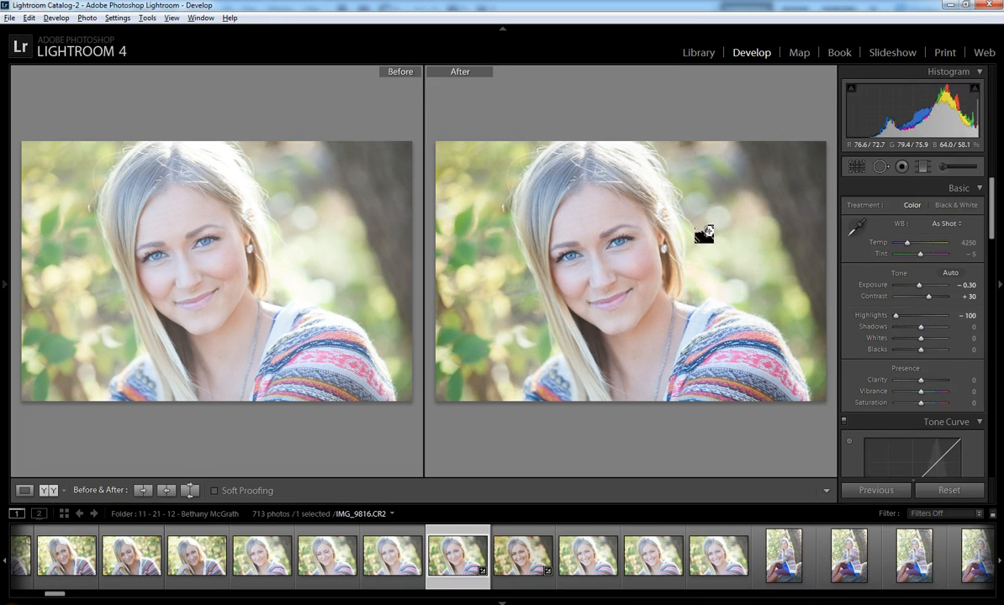
pyautogui.press('Up')
pyautogui.press('Up')
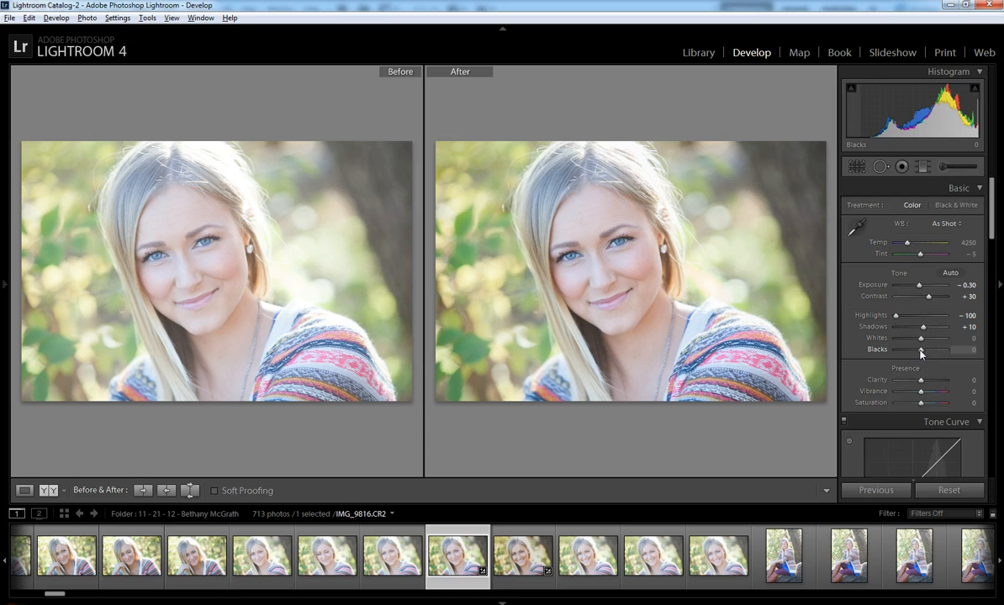
pyautogui.press('Down')
pyautogui.press('Down')
pyautogui.press('Down')
pyautogui.press('Down')
pyautogui.press('Down')
pyautogui.press('Down')
pyautogui.press('Down')
pyautogui.press('Down')
pyautogui.press('Down')
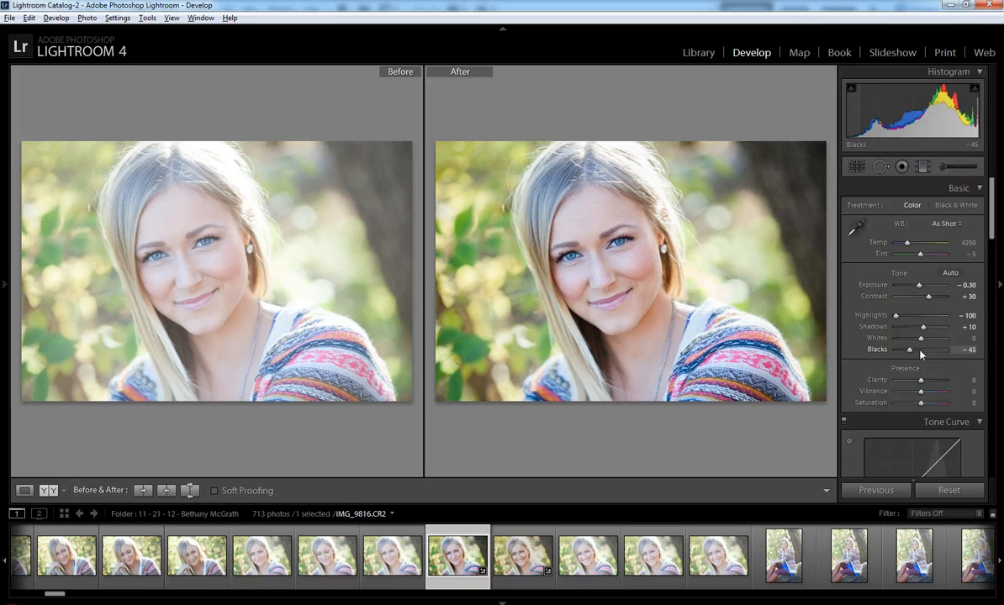
pyautogui.press('Up')
pyautogui.press('Up')
pyautogui.press('Up')
pyautogui.press('Up')
pyautogui.press('Up')
pyautogui.press('Up')
pyautogui.press('Up')
pyautogui.press('Up')
pyautogui.press('Up')
pyautogui.press('Up')
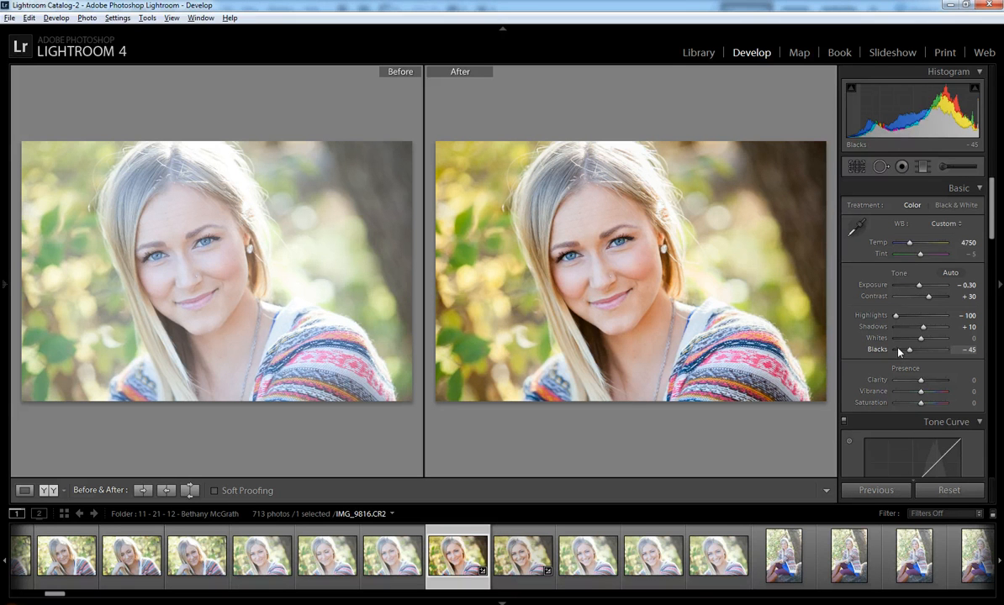
pyautogui.press('shift')
pyautogui.hotkey('ctrl', 'shift', 'v')
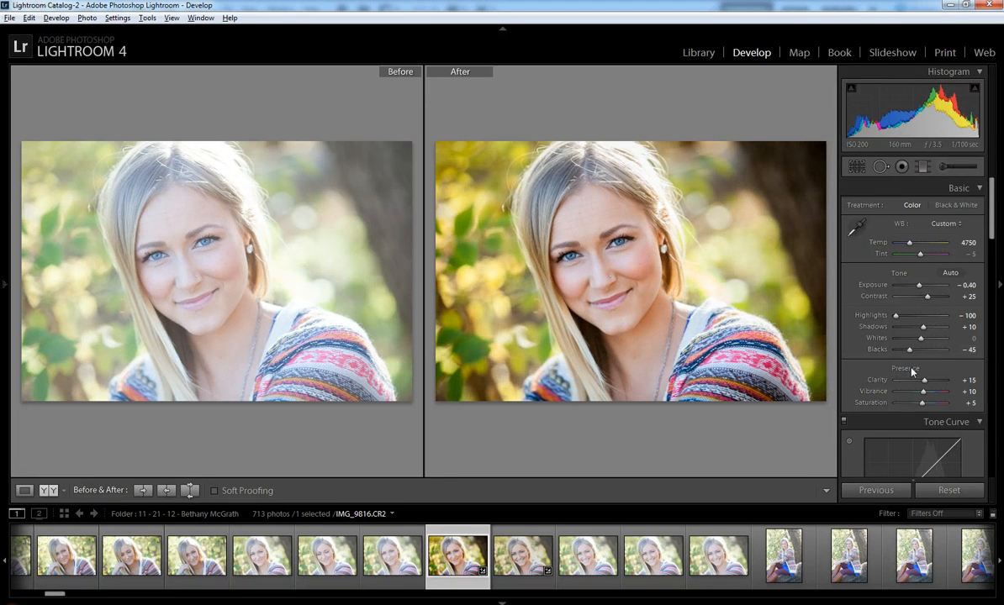
# Zero Clarity, Vibrance and Saturation, try Clarity −20 in Loupe view, and check the skin at 1:1.
pyautogui.doubleClick(923, 380)
pyautogui.doubleClick(924, 392)
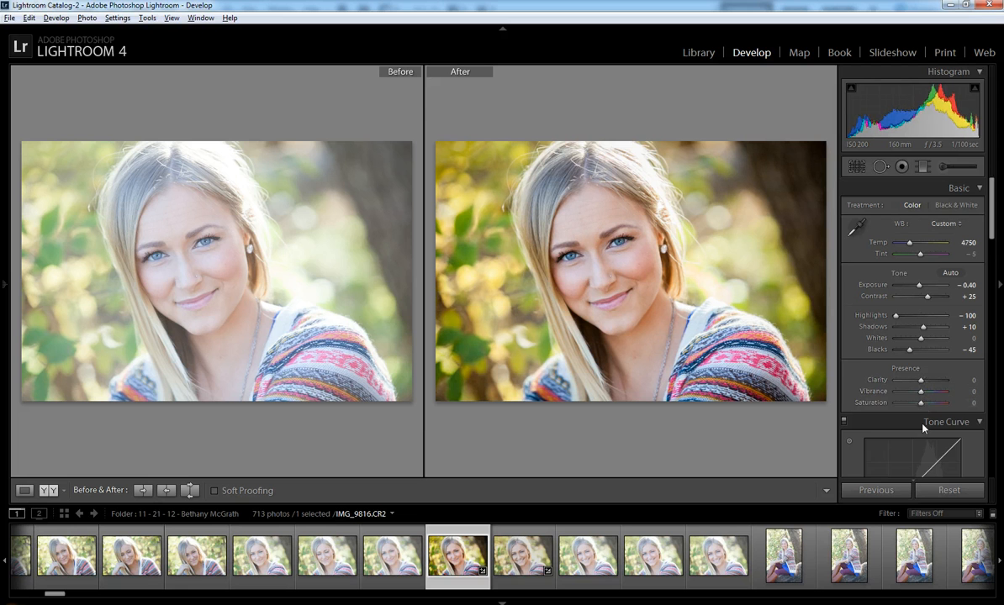
pyautogui.doubleClick(923, 403)
pyautogui.press('Down')
pyautogui.press('Down')
pyautogui.press('Down')
pyautogui.press('Down')
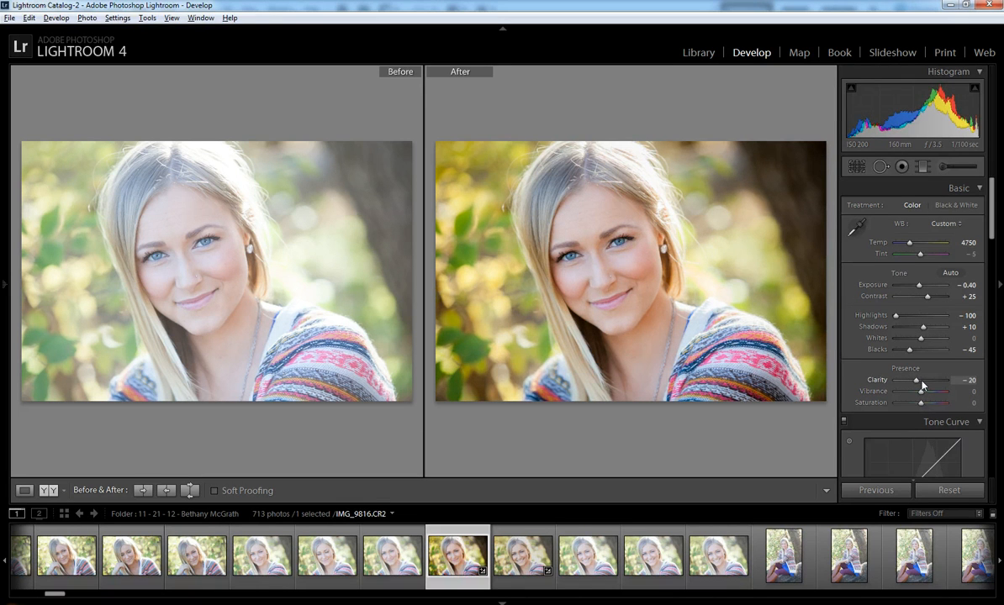
pyautogui.click(25, 491)
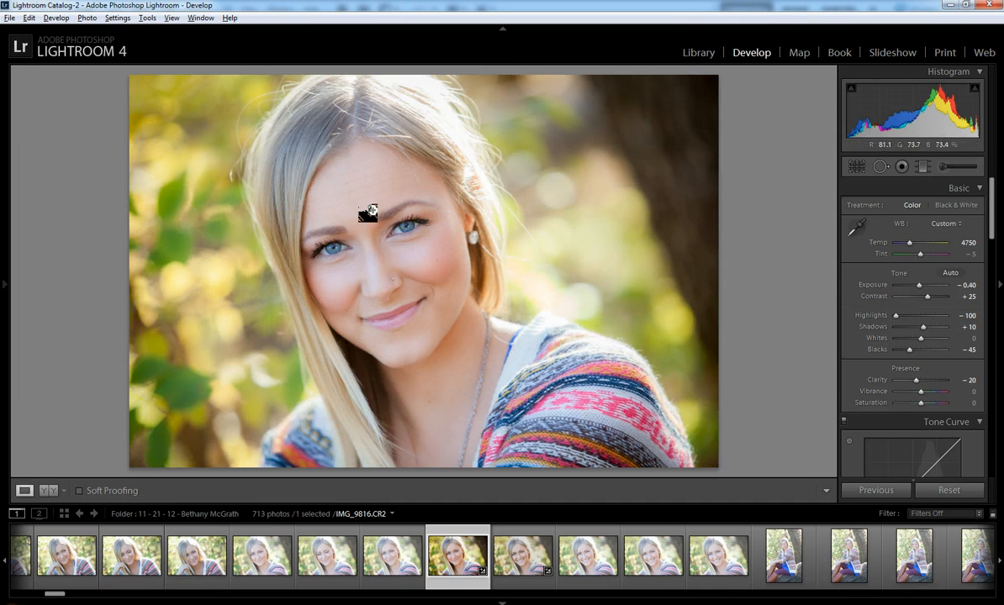
pyautogui.click(352, 252)
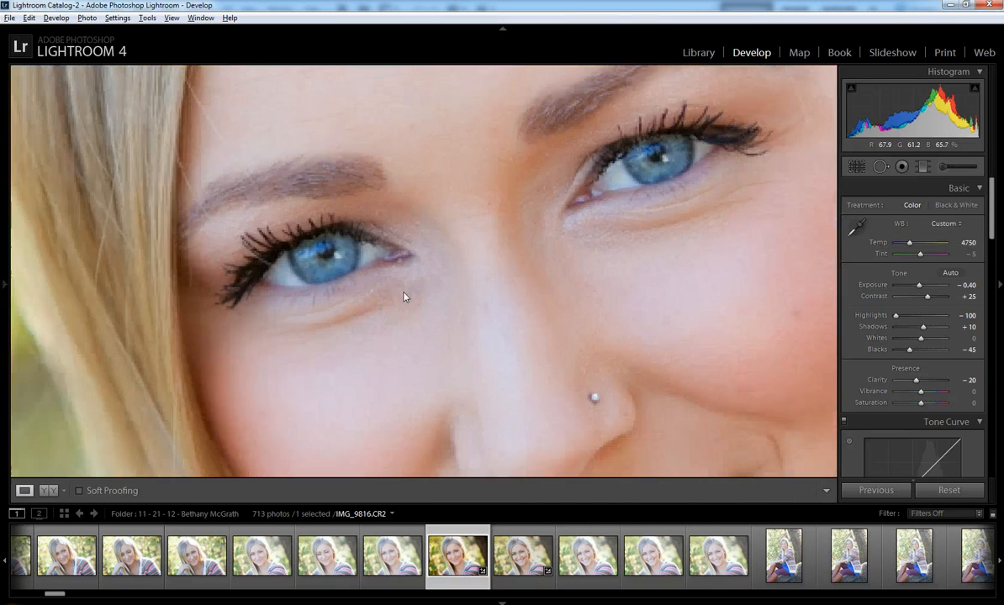
pyautogui.click(403, 297)
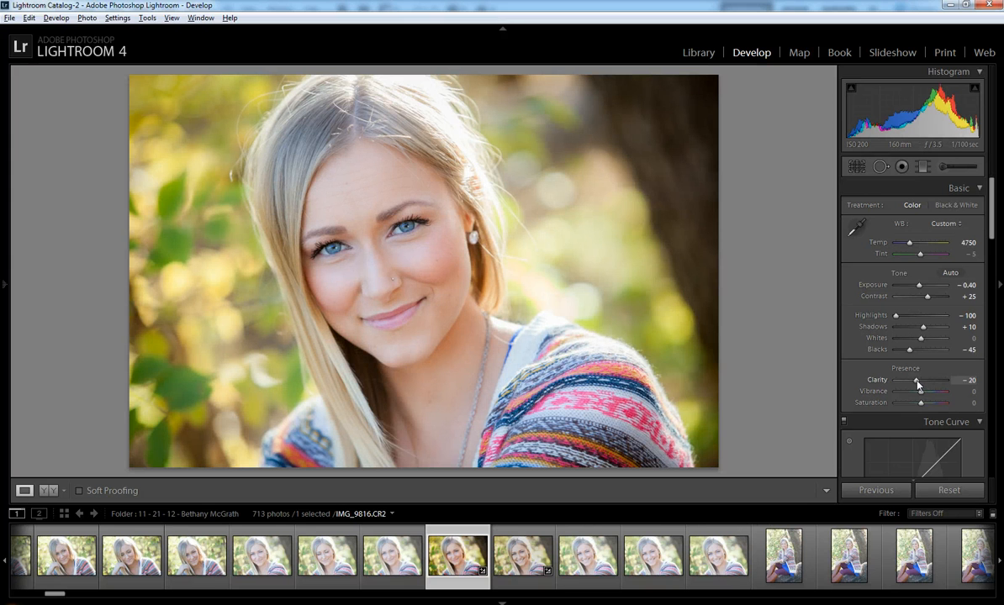
# Bring Clarity back up and settle on +15, checking her eyes and face up close.
pyautogui.moveTo(917, 384); pyautogui.dragTo(921, 386)
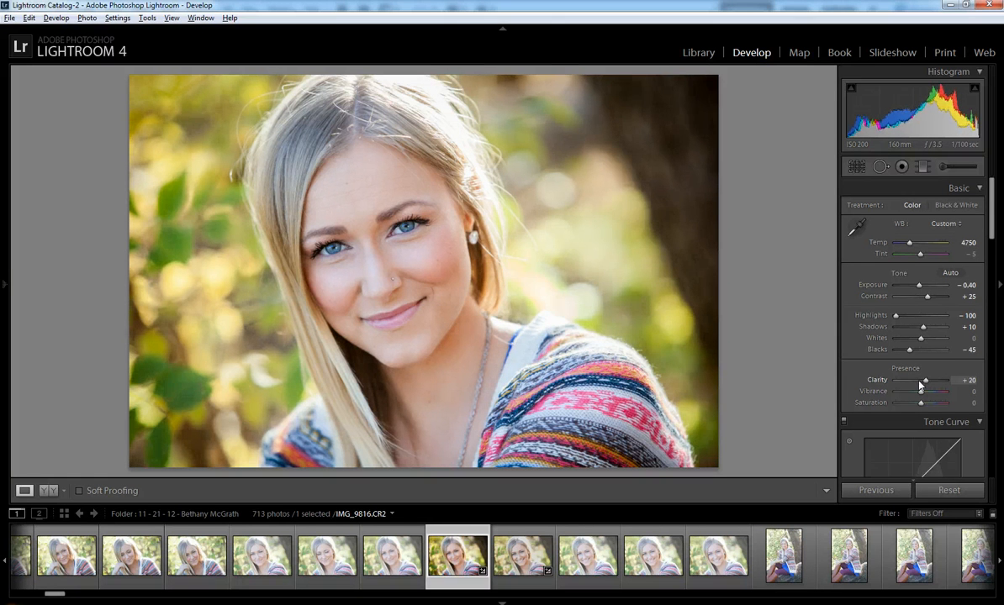
pyautogui.click(412, 251)
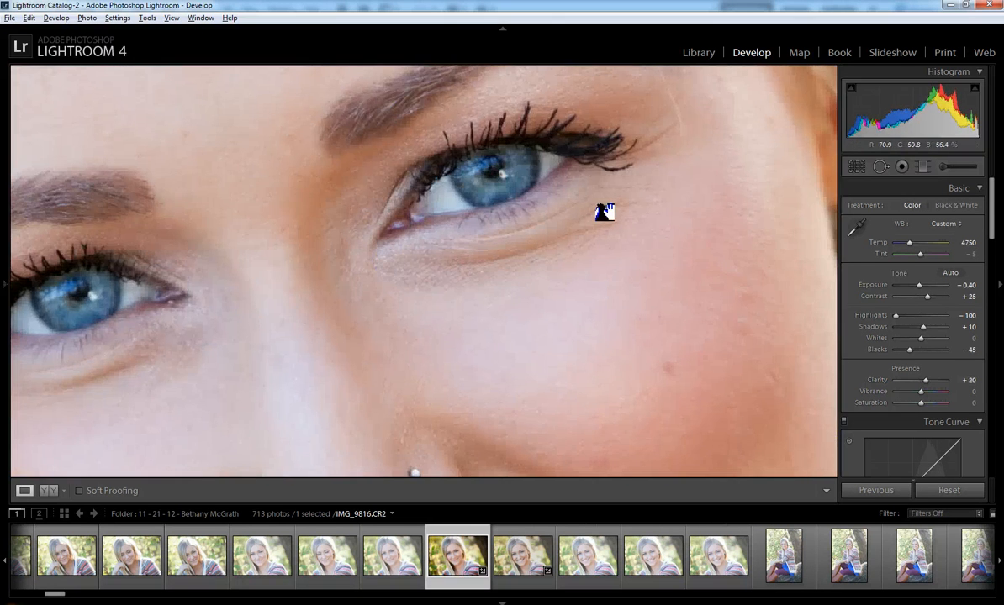
pyautogui.click(505, 296)
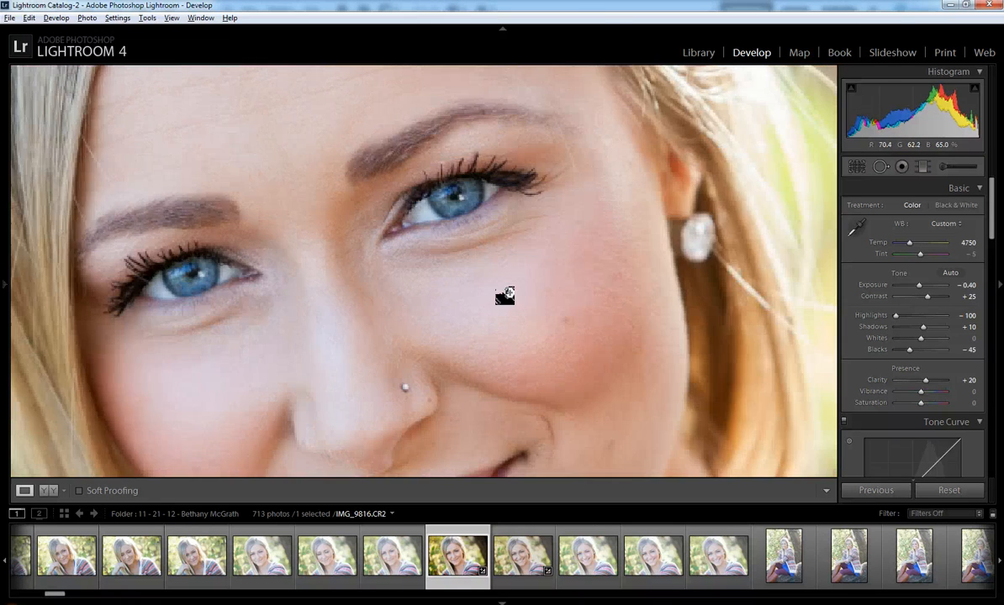
pyautogui.click(505, 296)
pyautogui.moveTo(926, 384); pyautogui.dragTo(924, 393)
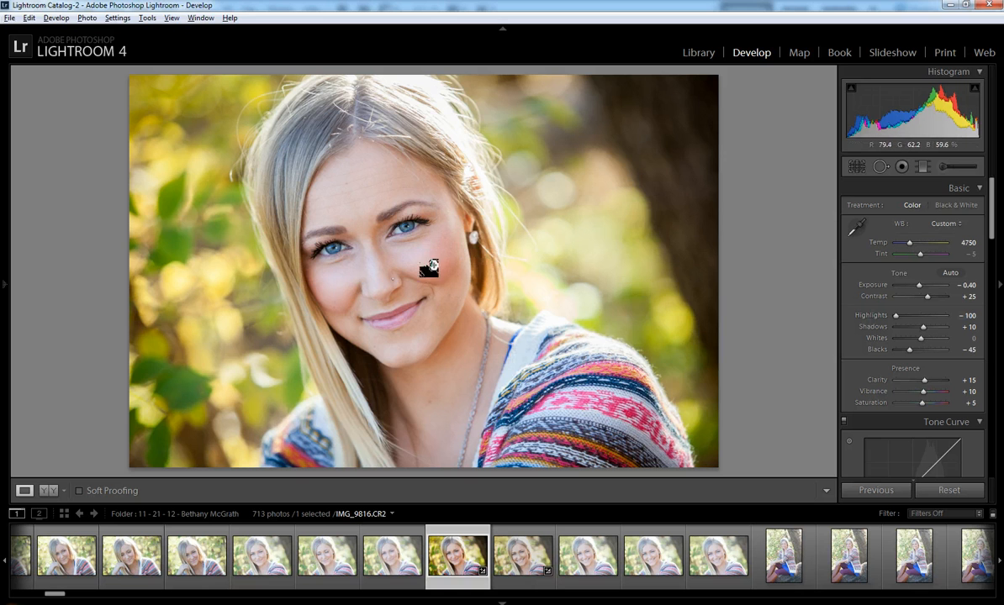
pyautogui.click(406, 227)
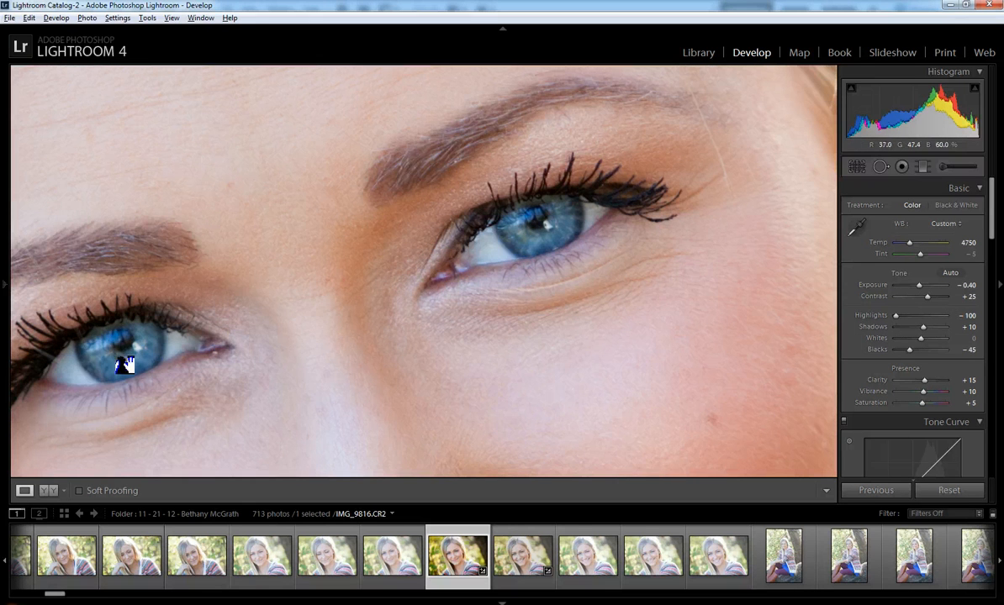
pyautogui.click(389, 263)
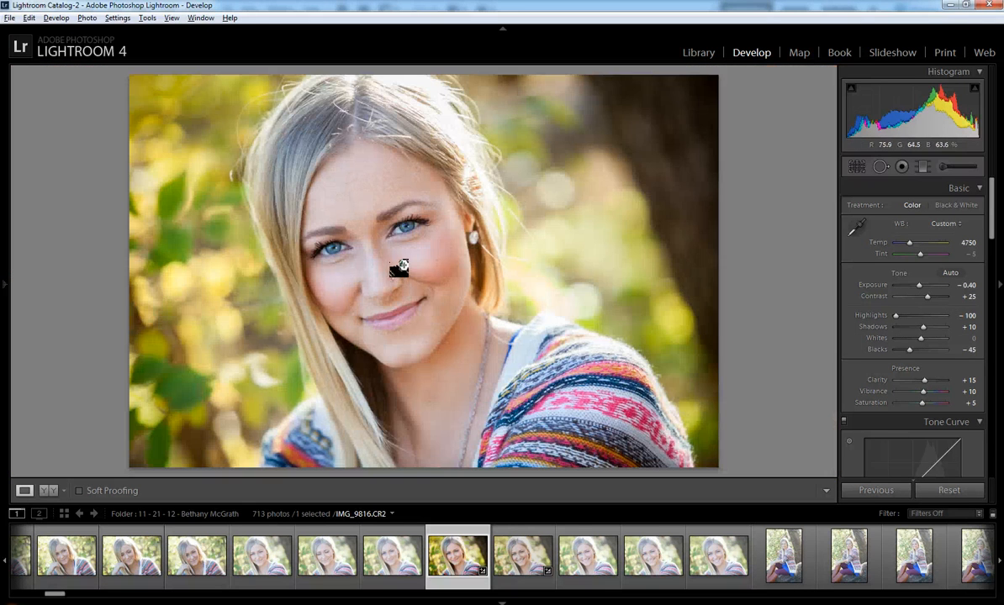
# Lower the Orange saturation in HSL to −10.
pyautogui.scroll(-10, 959, 313)
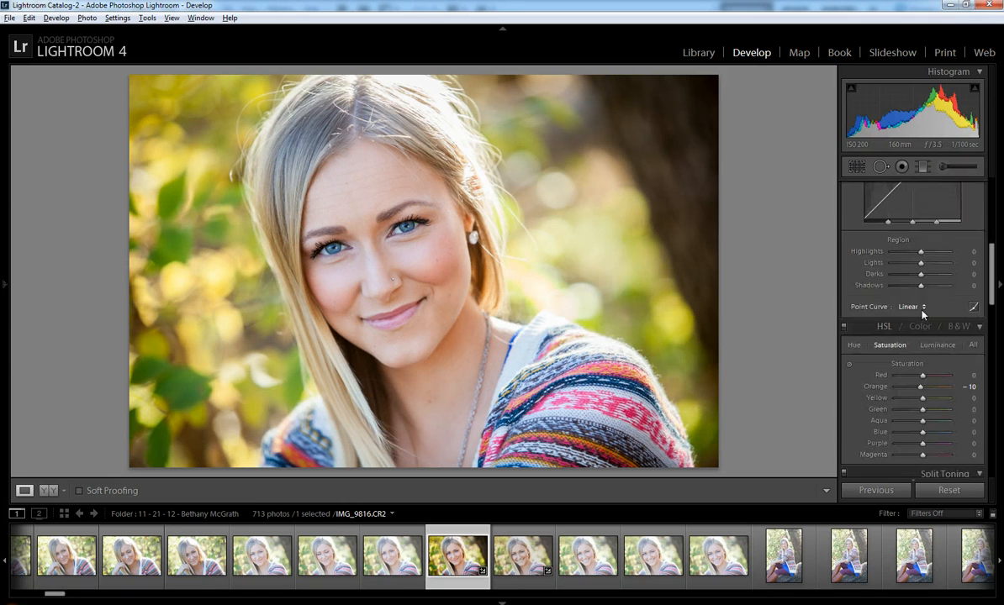
pyautogui.scroll(2, 922, 309)
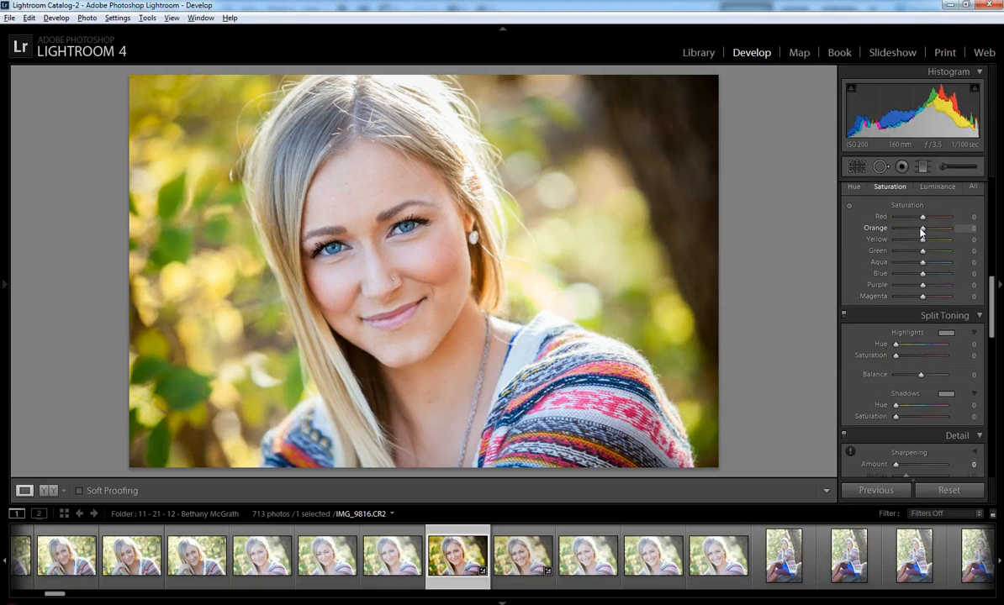
pyautogui.moveTo(922, 232); pyautogui.dragTo(920, 232)
# Add a post-crop vignette with Amount −10.
pyautogui.scroll(-5, 918, 334)
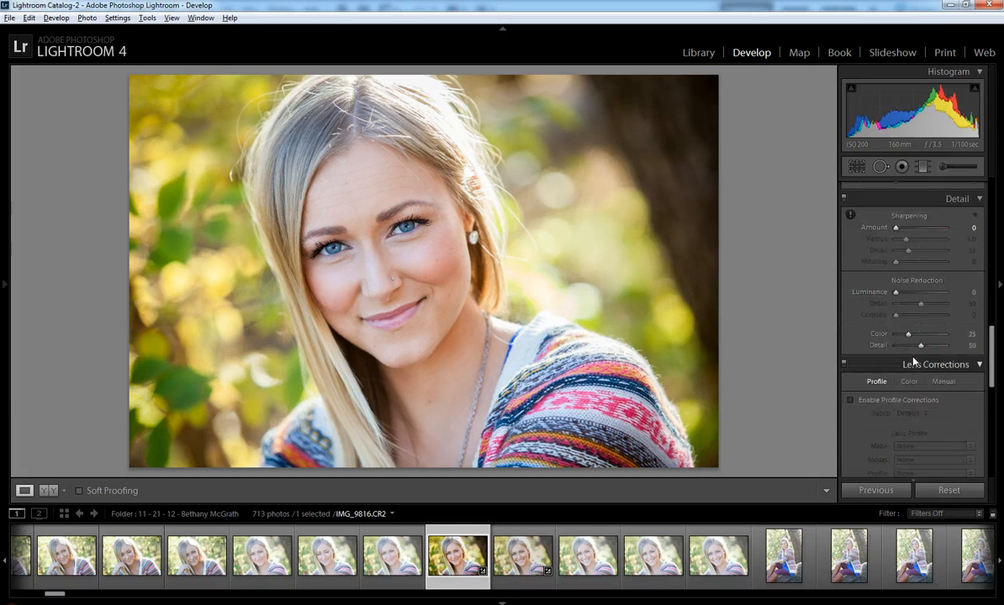
pyautogui.scroll(-4, 907, 262)
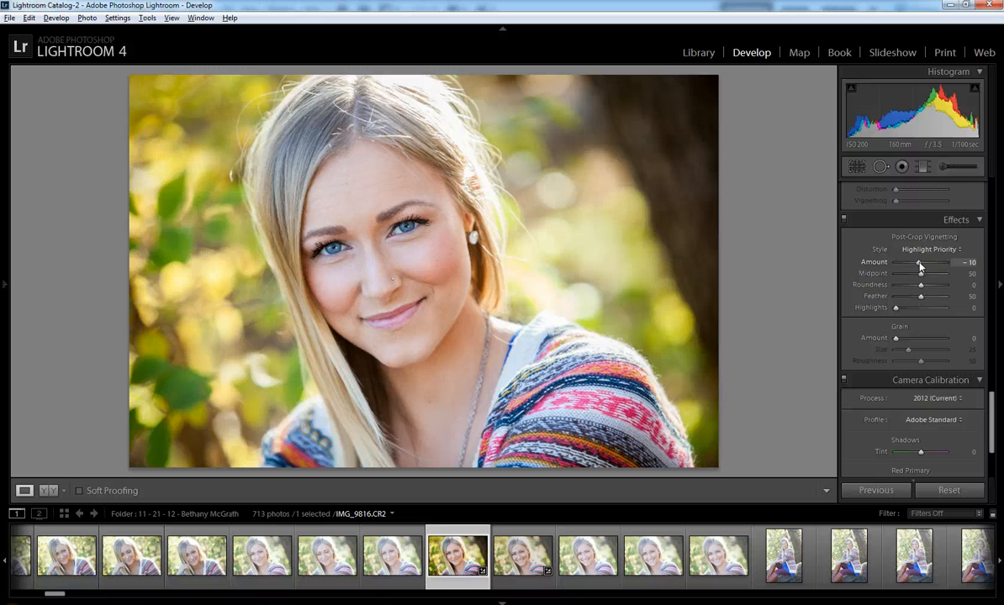
pyautogui.moveTo(919, 263); pyautogui.dragTo(918, 264)
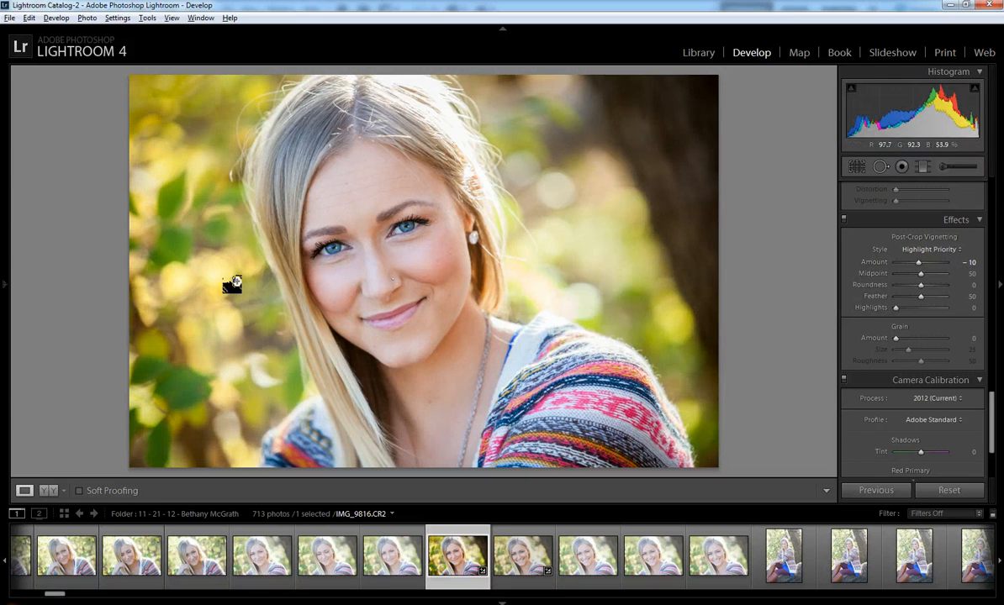
pyautogui.scroll(-3, 854, 410)
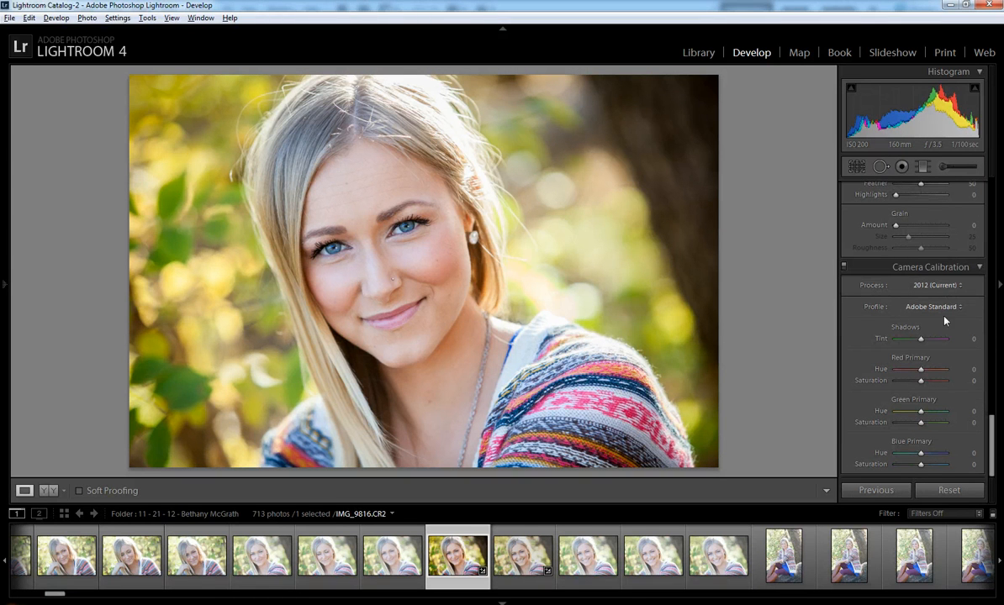
# Preview the Camera Faithful, Landscape, Neutral and Portrait calibration profiles.
pyautogui.click(949, 309)
pyautogui.click(937, 336)
pyautogui.click(941, 308)
pyautogui.click(930, 348)
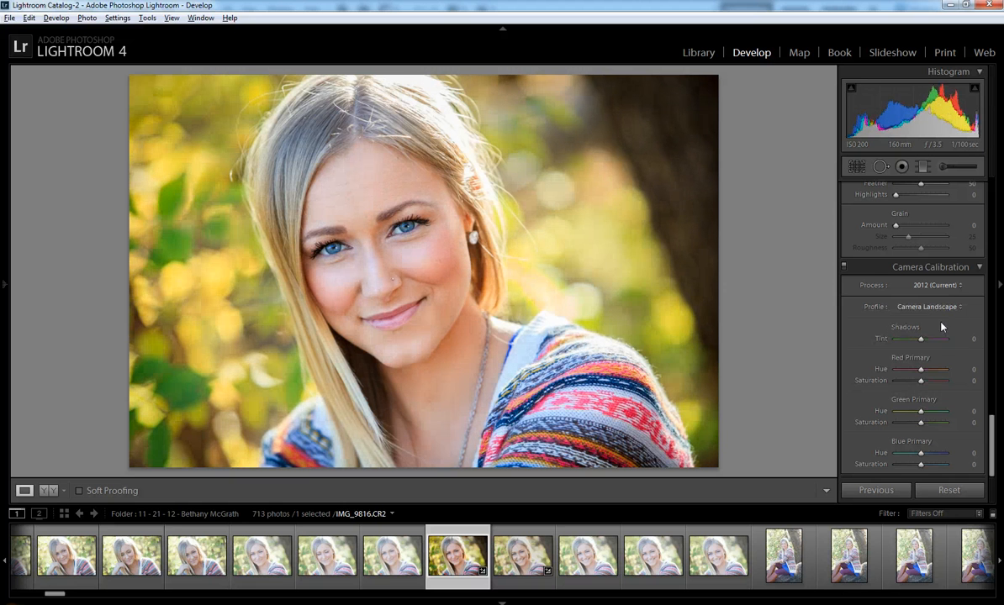
pyautogui.click(943, 310)
pyautogui.click(935, 361)
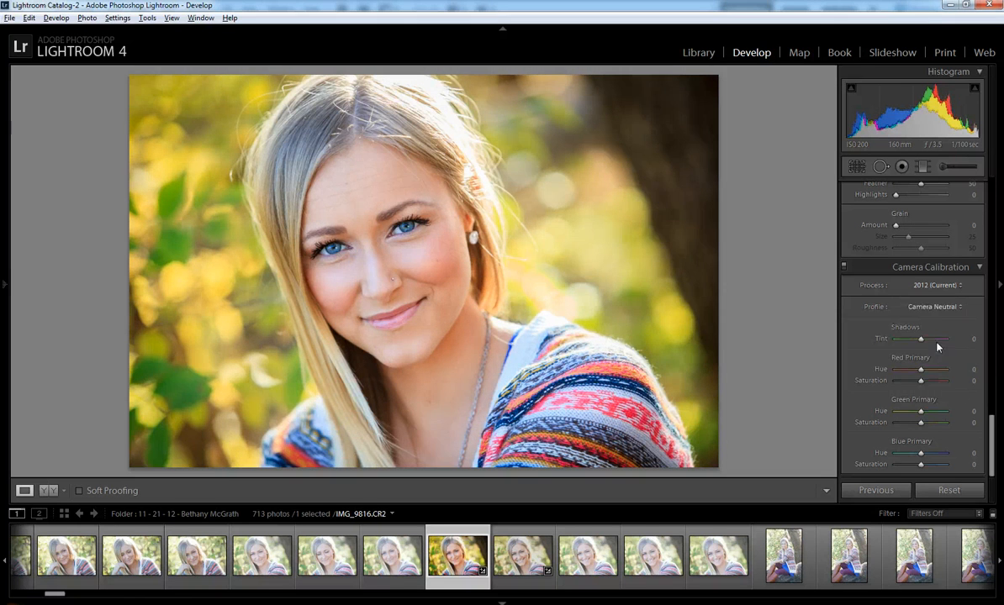
pyautogui.click(940, 309)
pyautogui.click(933, 373)
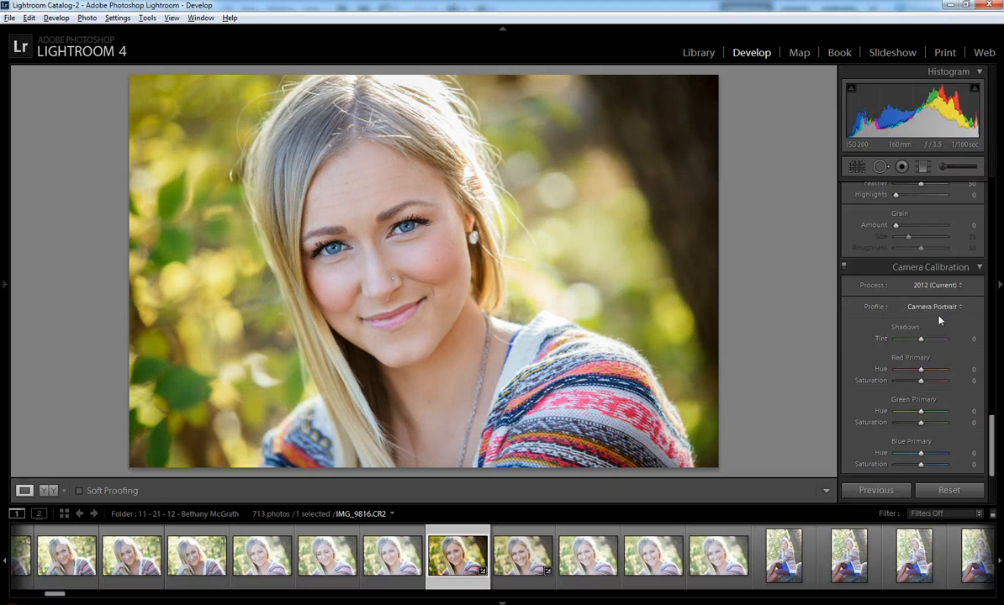
# After trying Camera Standard, apply the Adobe Standard profile and open the export settings.
pyautogui.click(943, 308)
pyautogui.click(931, 385)
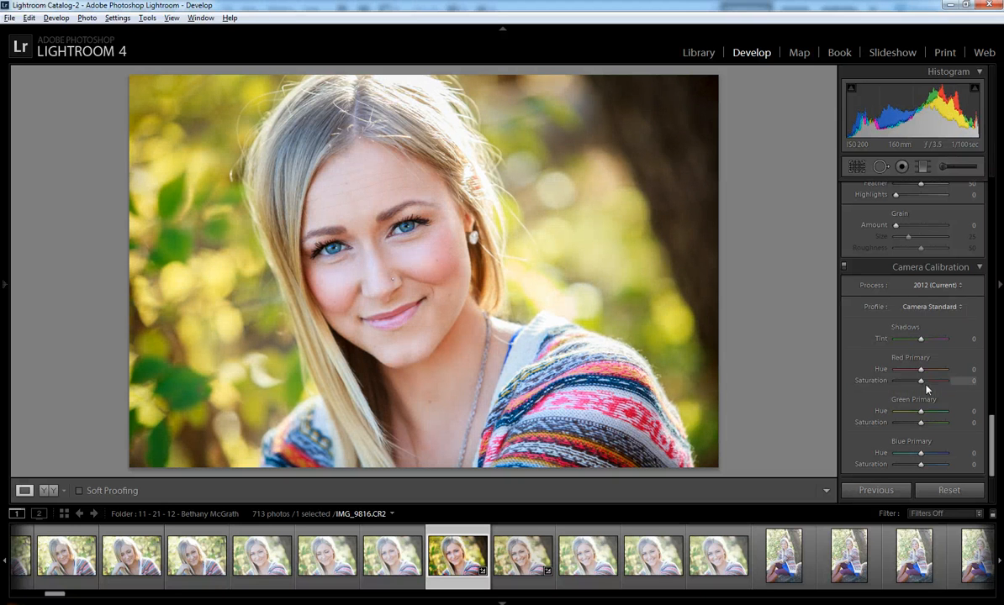
pyautogui.click(944, 308)
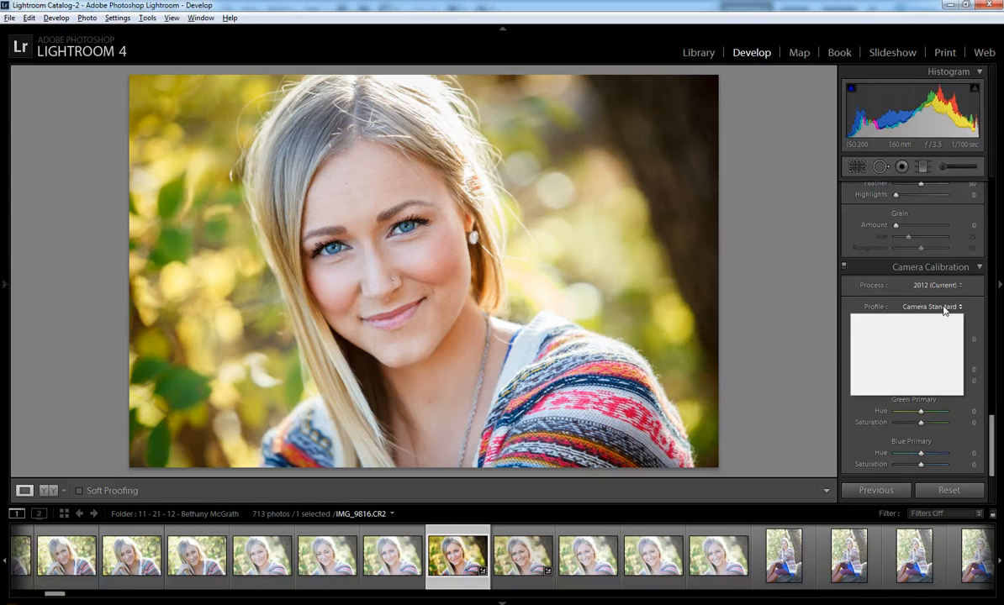
pyautogui.click(938, 324)
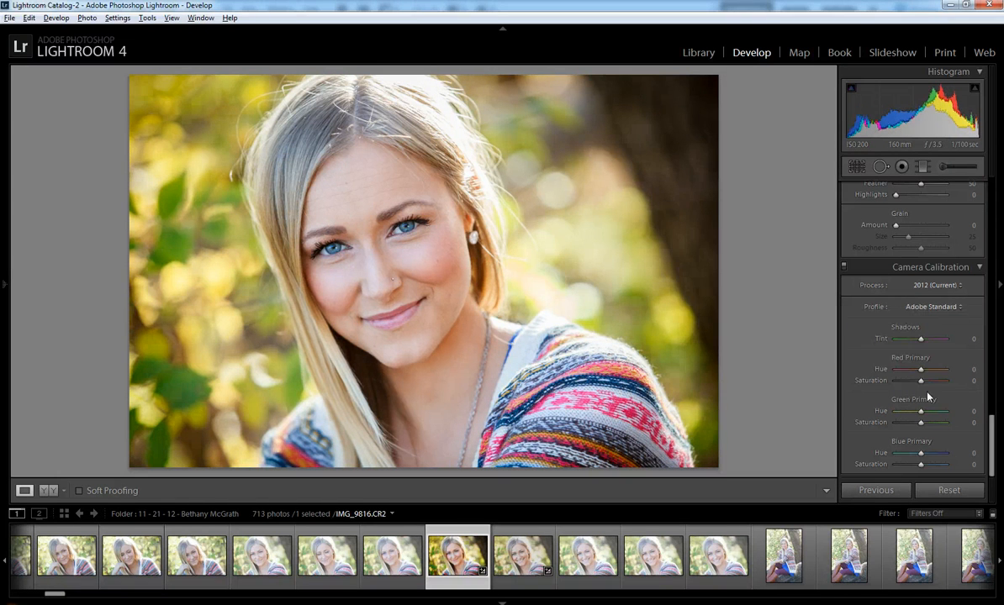
pyautogui.scroll(15, 928, 396)
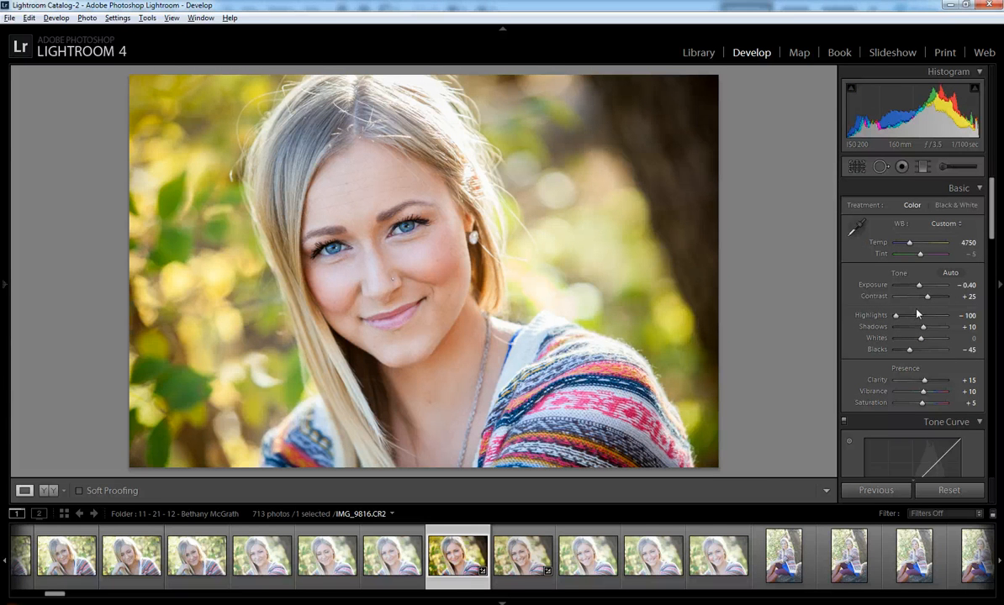
pyautogui.hotkey('ctrl', 'shift', 'e')
# Export the photo with After Export set to Open in Adobe Photoshop CS6, confirming the existing-file prompt.
pyautogui.scroll(-10, 561, 389)
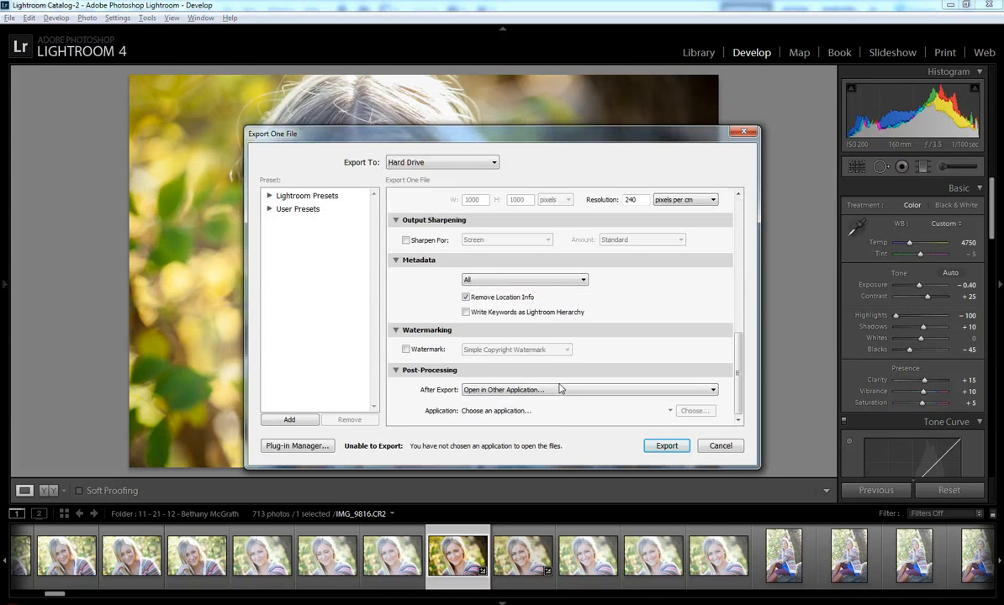
pyautogui.click(632, 391)
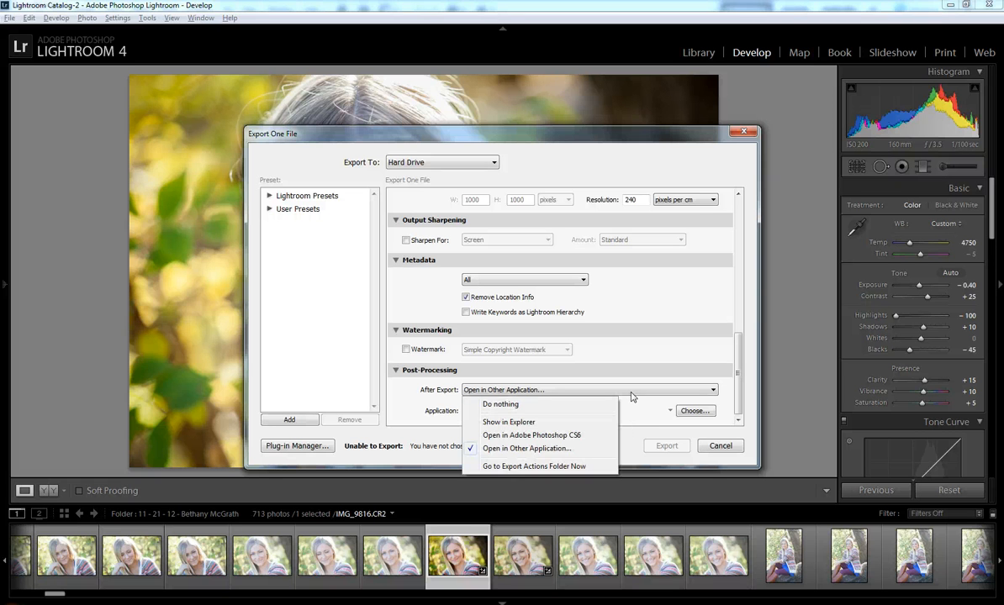
pyautogui.click(595, 436)
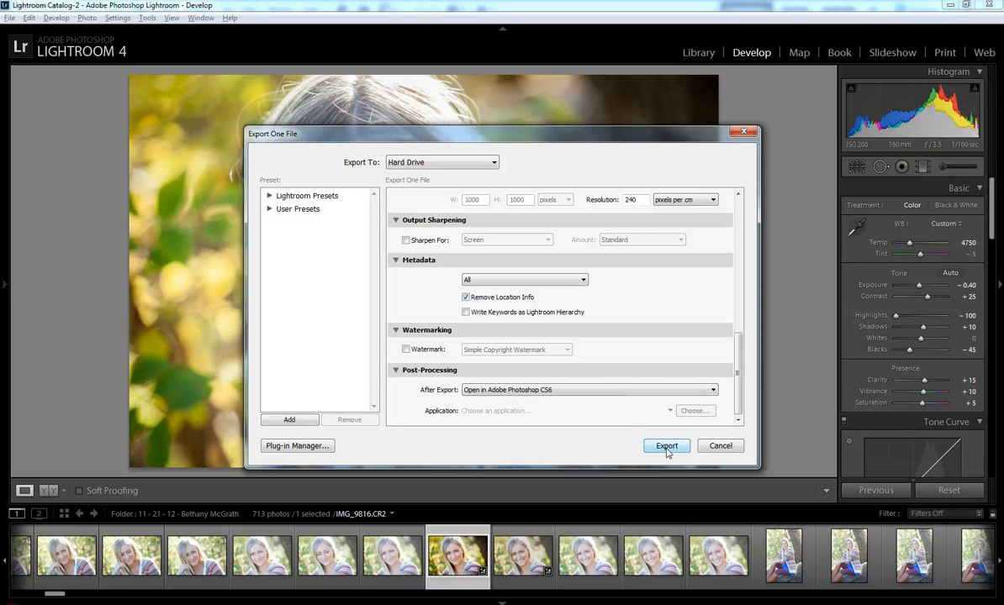
pyautogui.click(667, 446)
pyautogui.click(499, 394)
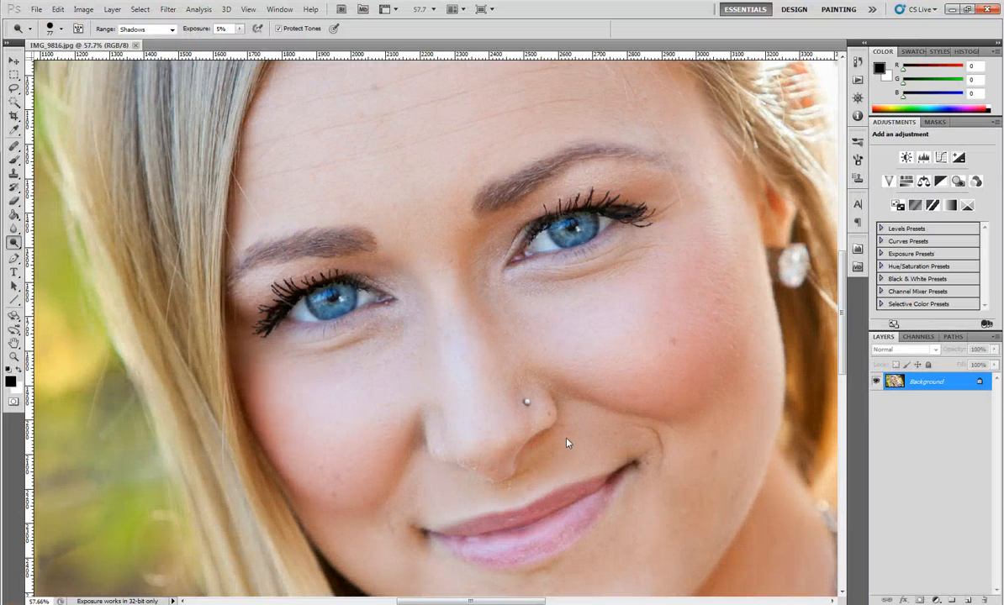
# Fit the photo in the window, then select the Healing Brush and set its size to 42 px.
pyautogui.hotkey('ctrl', '0')
pyautogui.scroll(-3, 472, 382)
pyautogui.scroll(4, 337, 315)
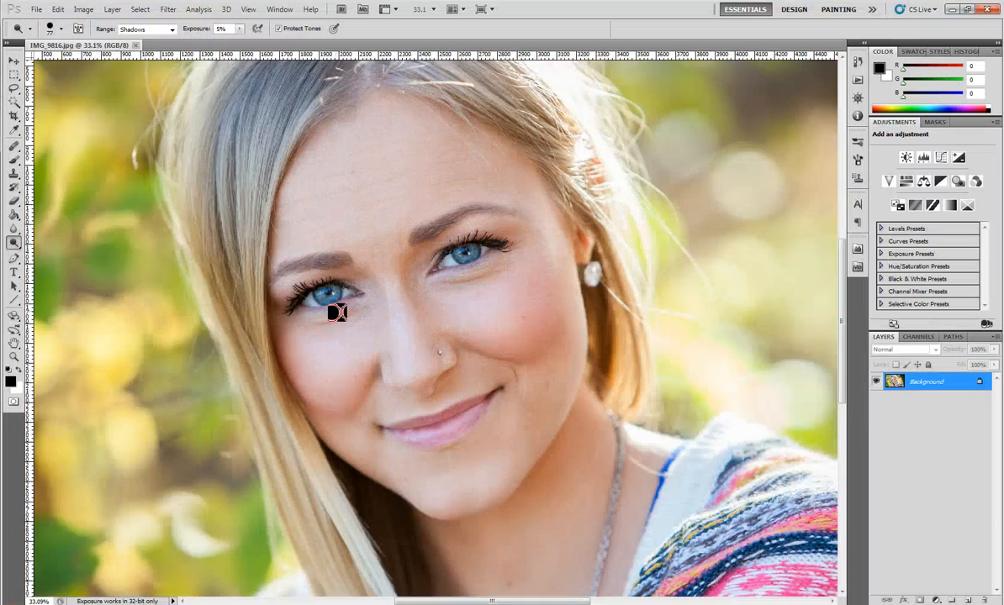
pyautogui.scroll(2, 438, 315)
pyautogui.scroll(3, 439, 314)
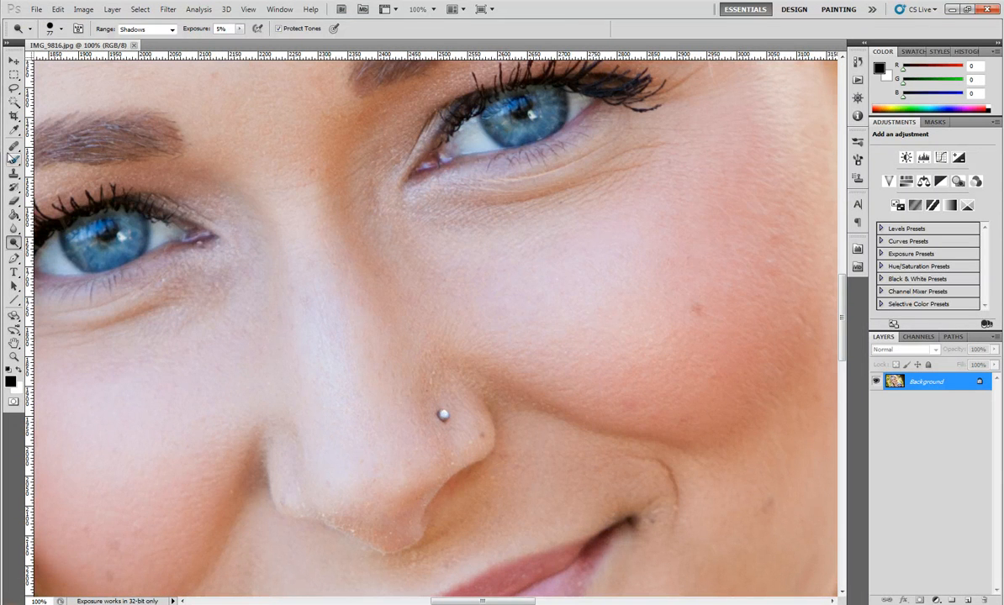
pyautogui.click(13, 147)
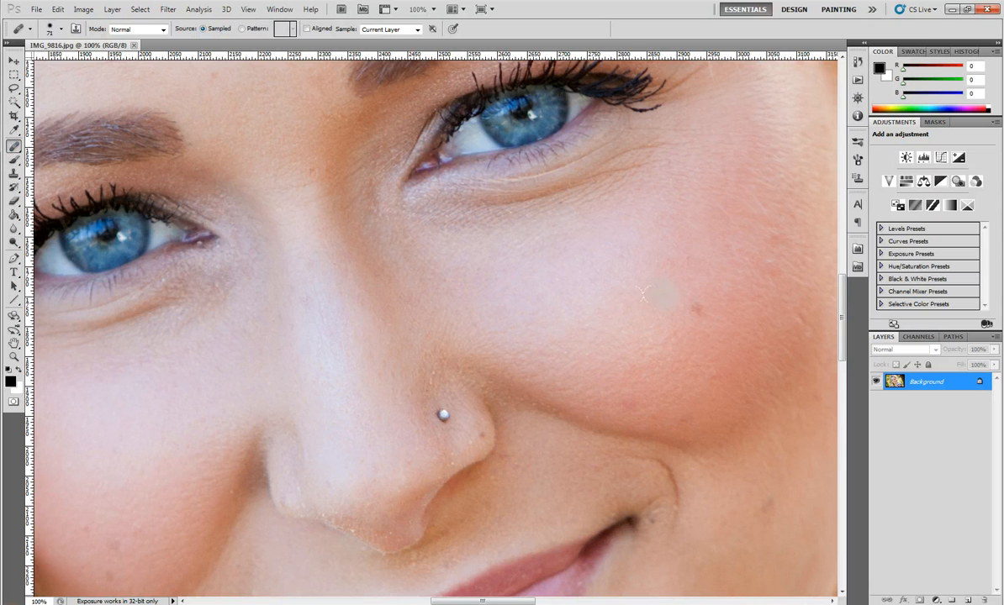
pyautogui.rightClick(639, 314)
pyautogui.moveTo(706, 343); pyautogui.dragTo(691, 343)
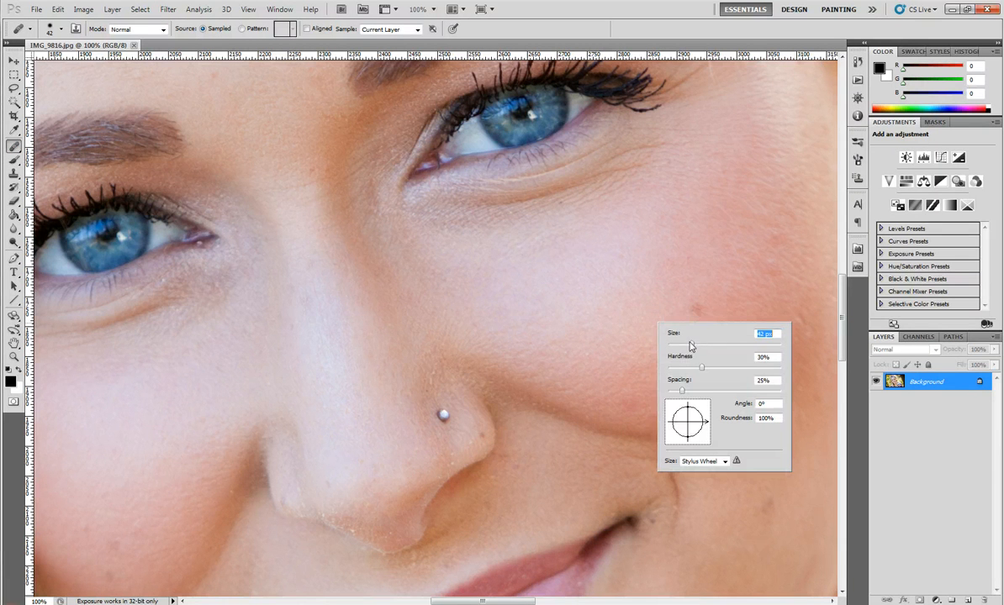
pyautogui.click(16, 149)
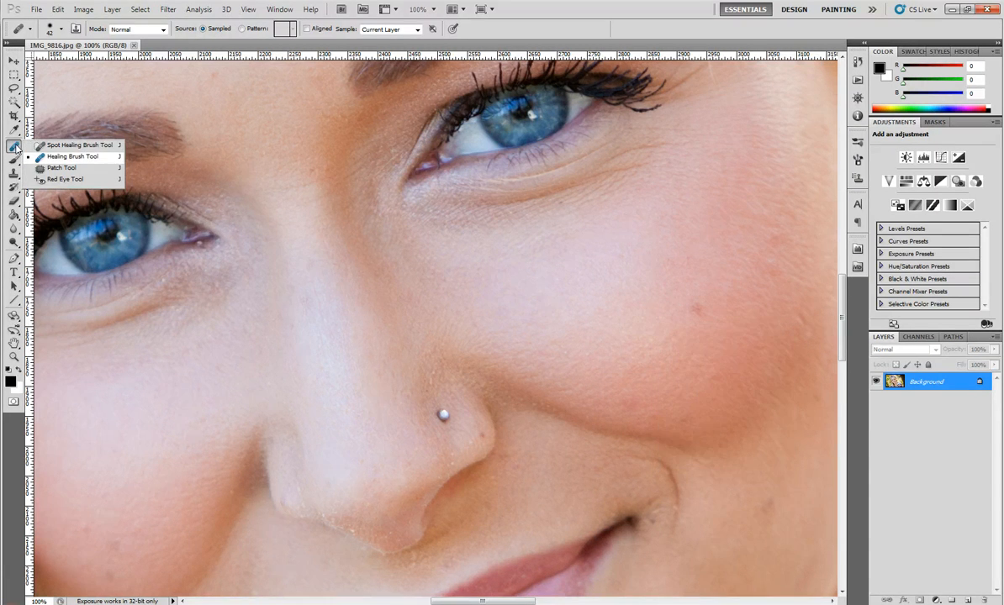
pyautogui.click(72, 157)
# Check the healing brush settings without changes, then zoom out and back in to review the portrait.
pyautogui.rightClick(584, 248)
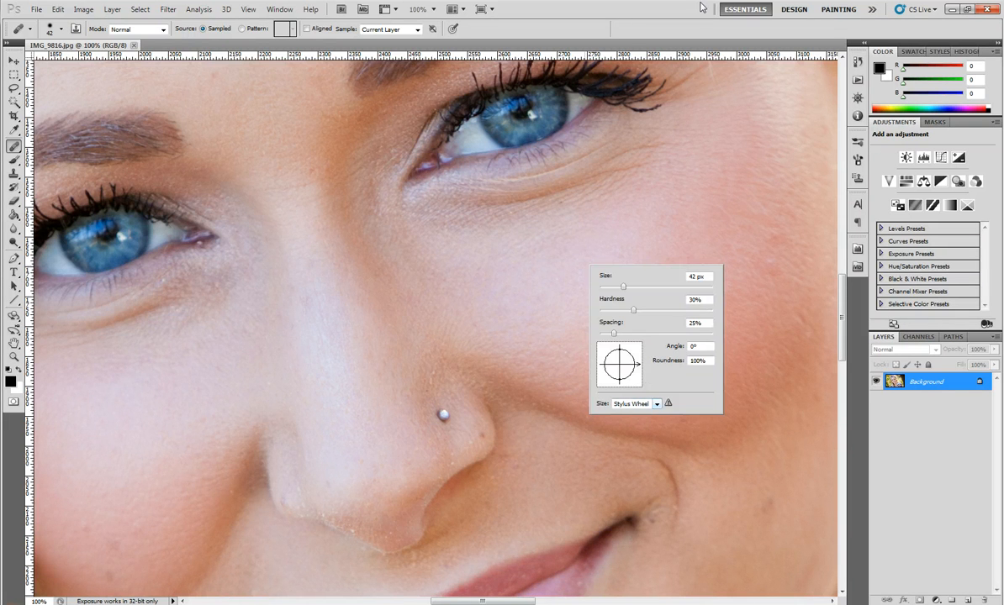
pyautogui.click(653, 3)
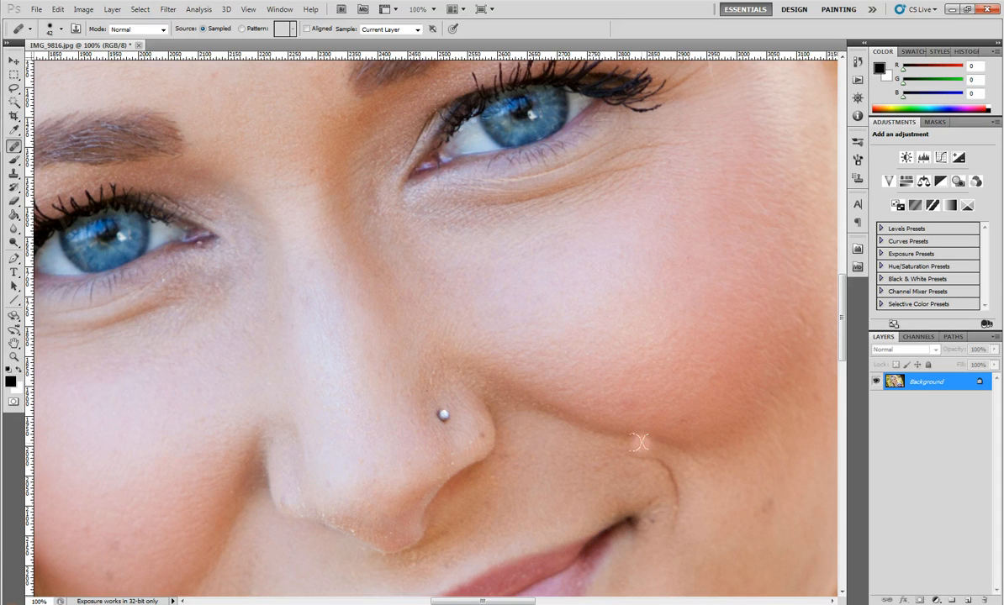
pyautogui.scroll(-5, 643, 441)
pyautogui.scroll(4, 645, 446)
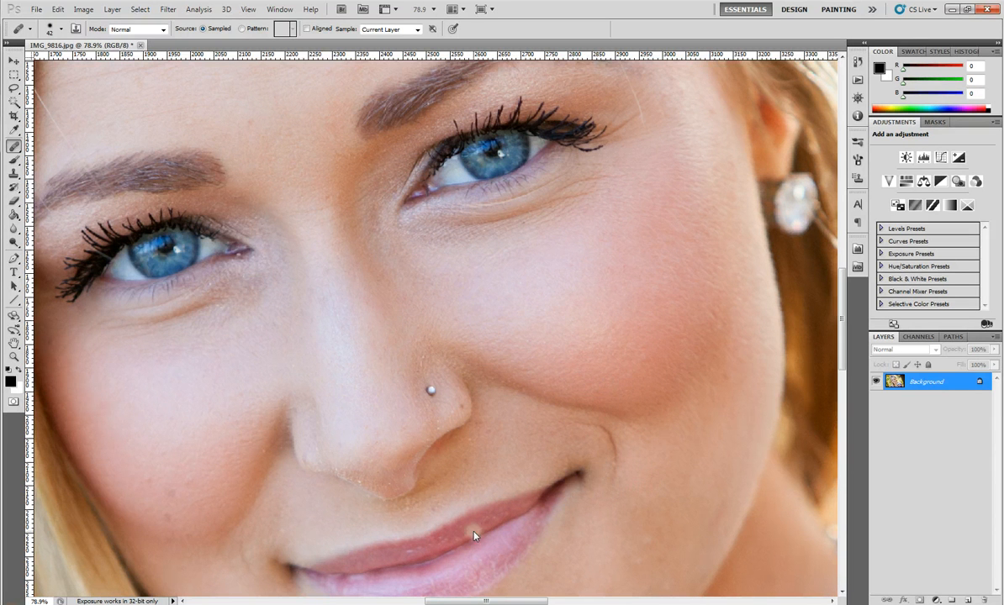
pyautogui.scroll(-6, 532, 522)
pyautogui.scroll(3, 420, 412)
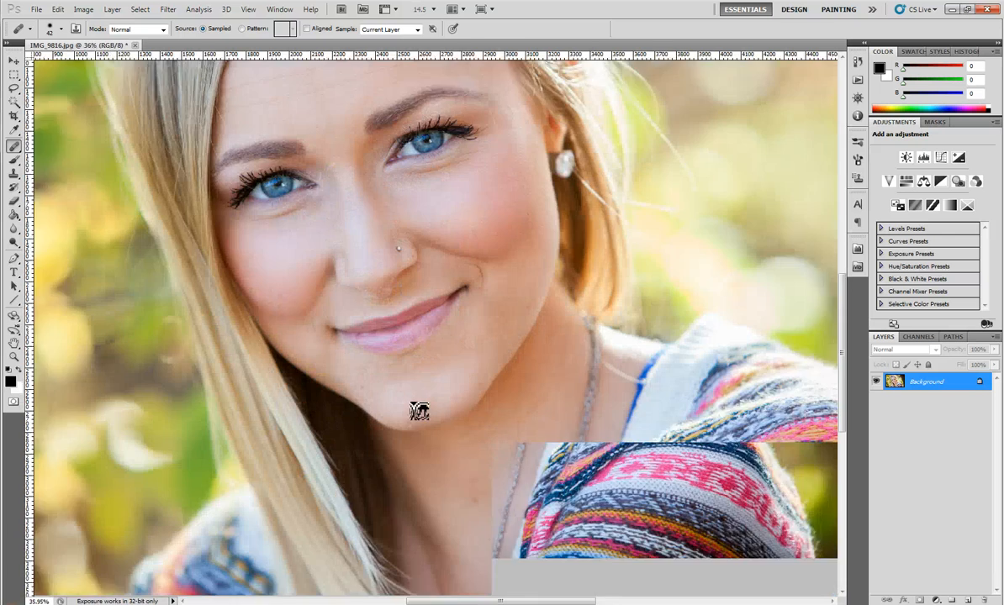
pyautogui.scroll(3, 462, 520)
# Heal two neck blemishes using clean neck skin as the source, then zoom around the face.
pyautogui.click(460, 526)
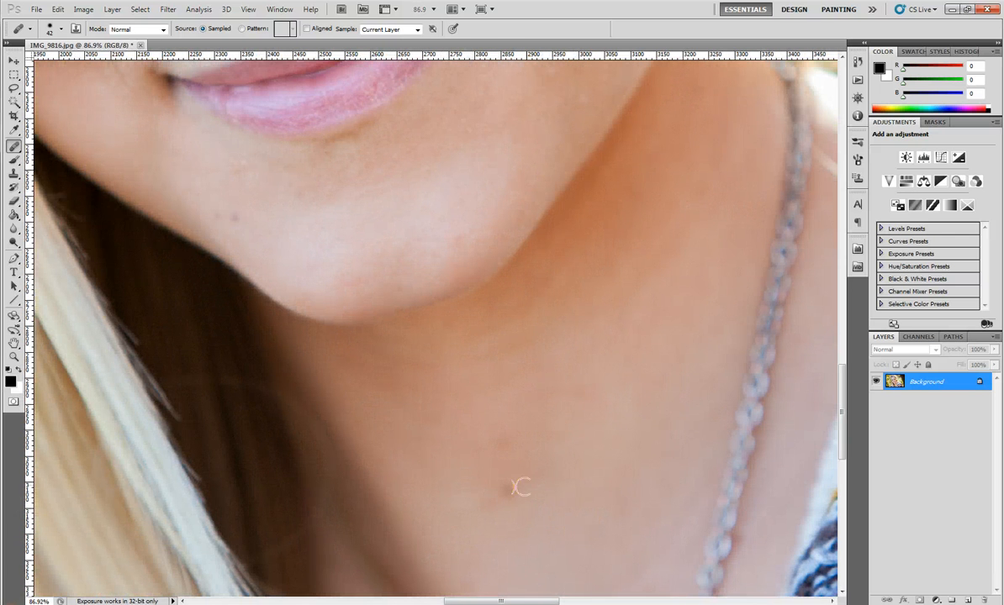
pyautogui.keyDown('alt'); pyautogui.click(498, 482); pyautogui.keyUp('alt')
pyautogui.click(503, 440)
pyautogui.scroll(-5, 220, 217)
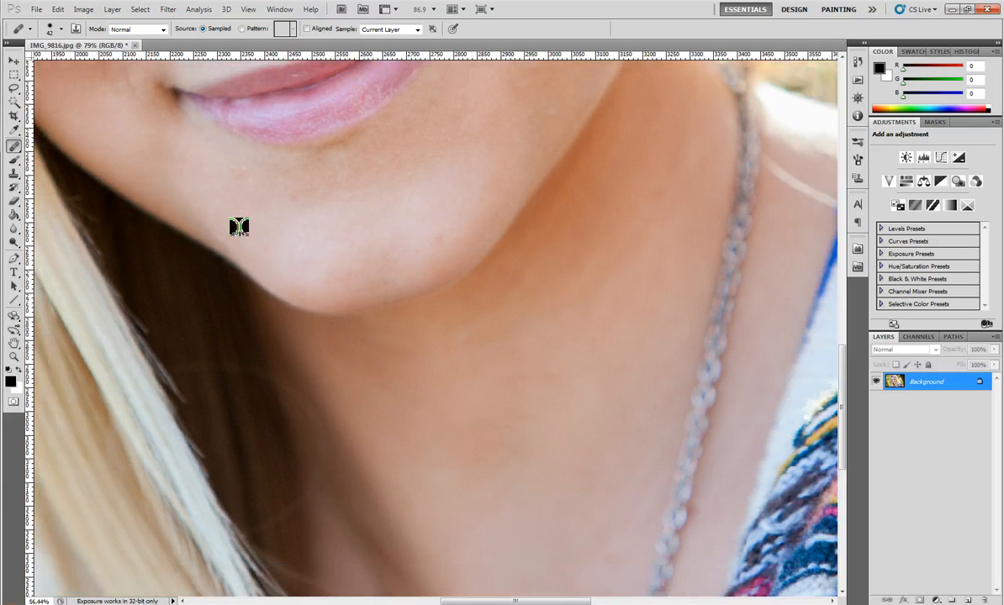
pyautogui.scroll(6, 242, 226)
pyautogui.scroll(2, 184, 183)
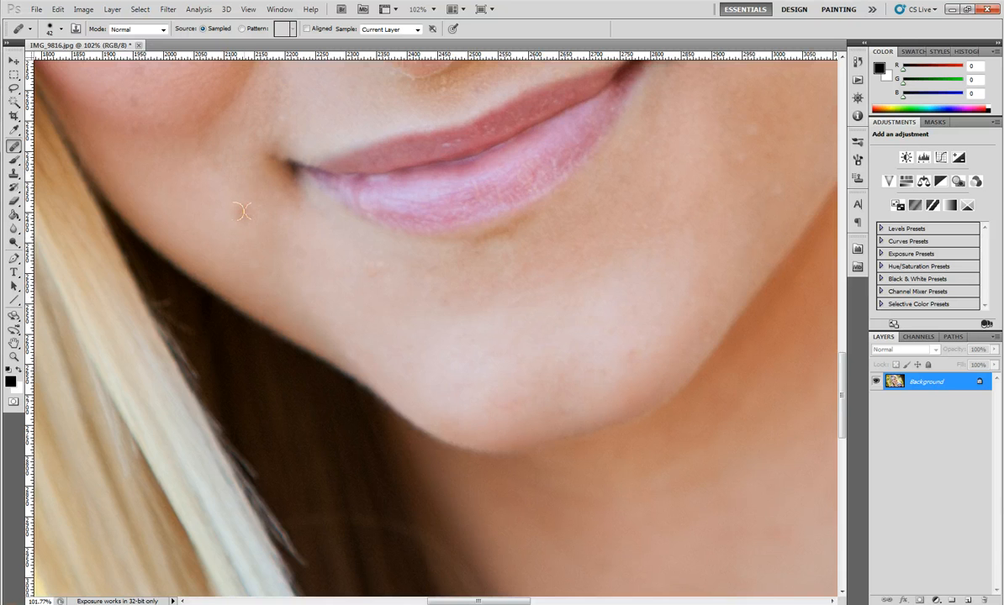
pyautogui.scroll(-3, 242, 211)
pyautogui.scroll(-1, 249, 217)
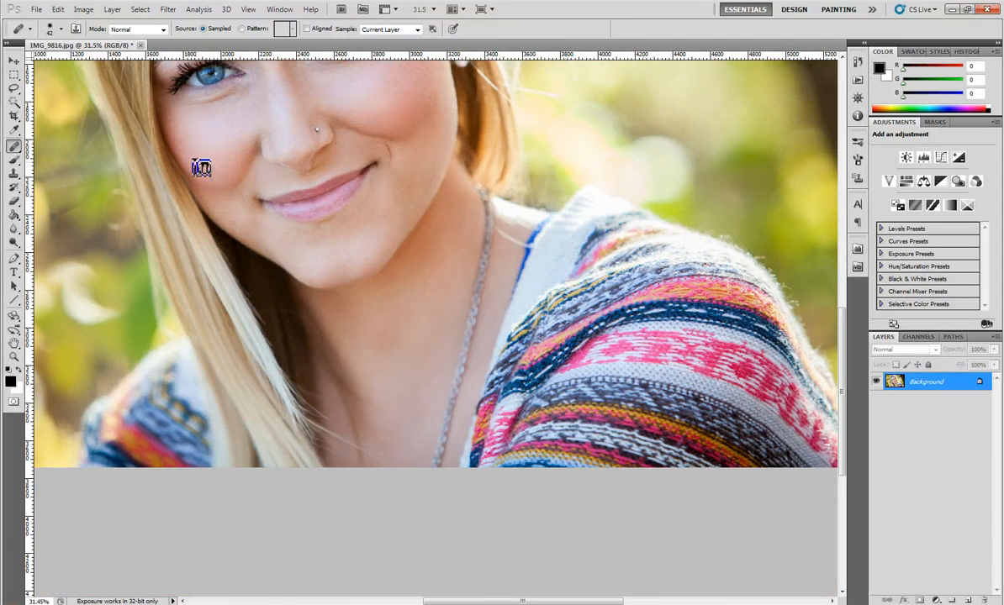
pyautogui.scroll(4, 200, 165)
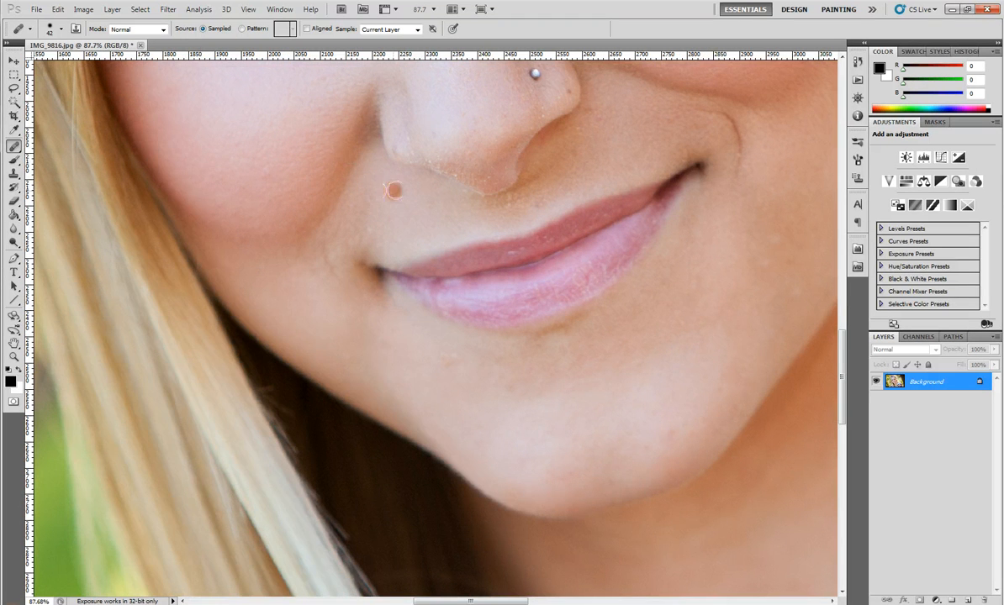
# Shrink the healing brush to 23 px and heal the specks along the lower nose edge.
pyautogui.scroll(2, 441, 127)
pyautogui.rightClick(454, 141)
pyautogui.click(484, 167)
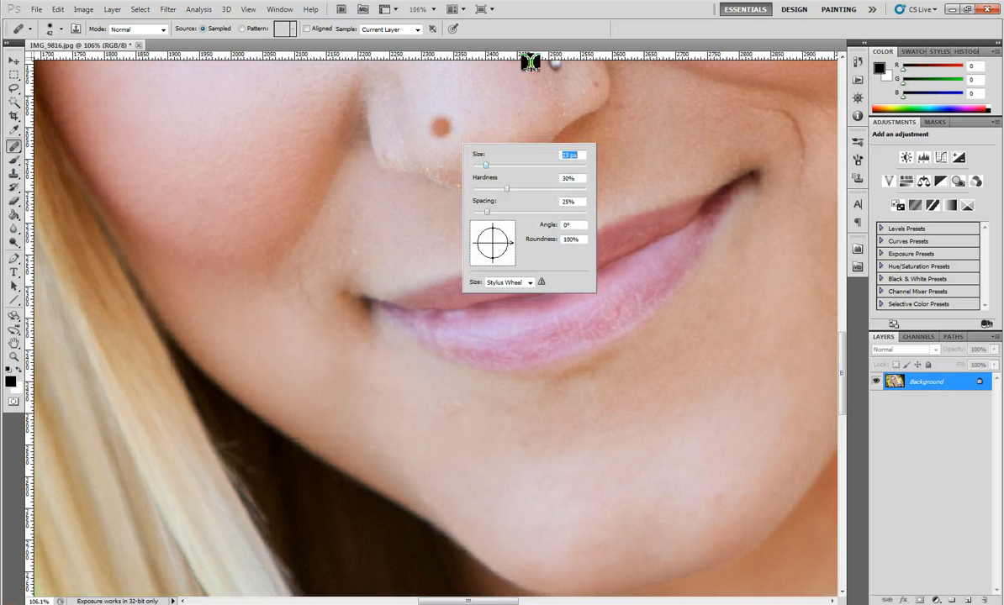
pyautogui.click(538, 29)
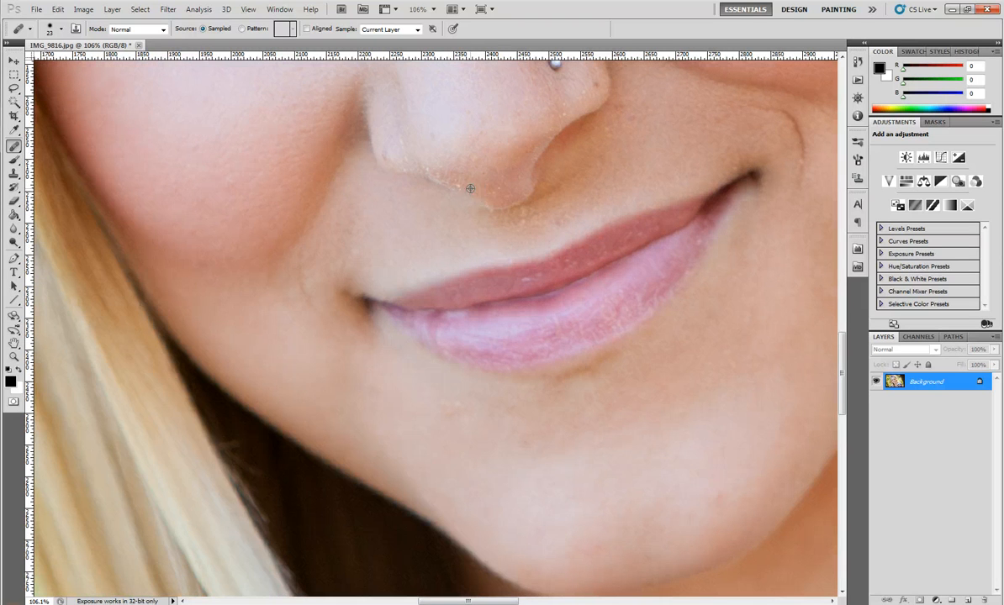
pyautogui.keyDown('alt'); pyautogui.click(470, 188); pyautogui.keyUp('alt')
pyautogui.moveTo(476, 193)
pyautogui.mouseDown()
pyautogui.moveTo(432, 171)
pyautogui.moveTo(452, 177)
pyautogui.mouseUp()
pyautogui.keyDown('alt'); pyautogui.click(464, 192); pyautogui.keyUp('alt')
# Heal the specks at the nose tip and by the nostril, then fit the portrait in the window.
pyautogui.moveTo(501, 206); pyautogui.dragTo(496, 187)
pyautogui.keyDown('alt'); pyautogui.click(497, 191); pyautogui.keyUp('alt')
pyautogui.click(488, 192)
pyautogui.keyDown('alt'); pyautogui.click(498, 192); pyautogui.keyUp('alt')
pyautogui.keyDown('alt'); pyautogui.click(565, 118); pyautogui.keyUp('alt')
pyautogui.hotkey('ctrl', '0')
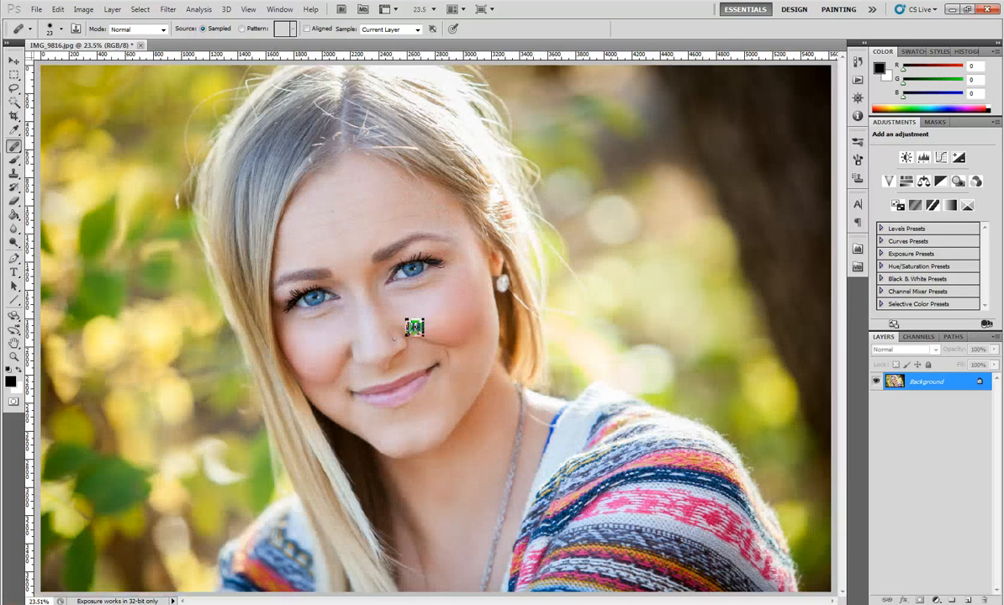
pyautogui.scroll(8, 415, 328)
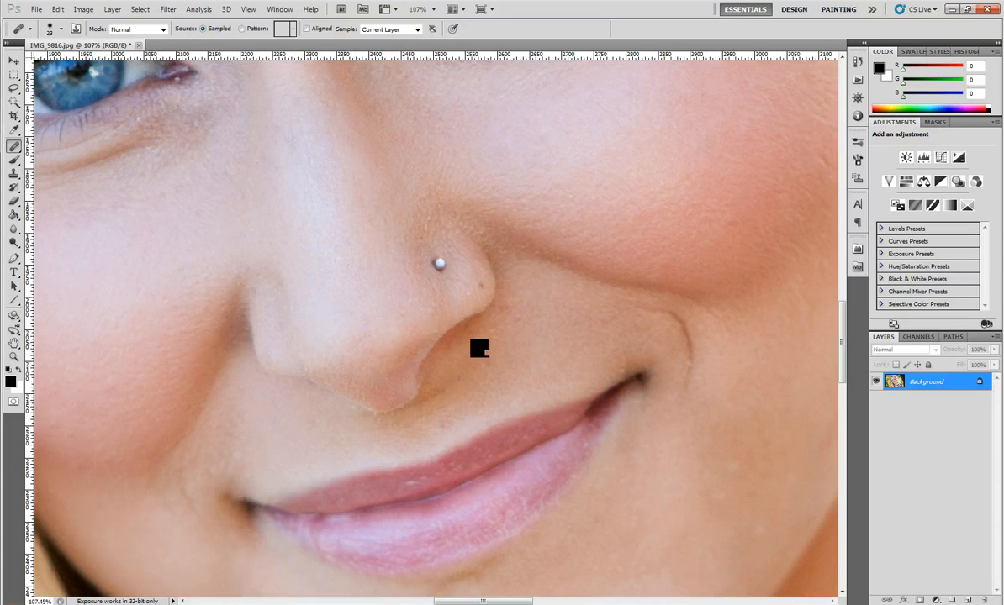
# Play the Portraiture 10% action from Tim's Actions on the portrait and inspect the result.
pyautogui.click(858, 81)
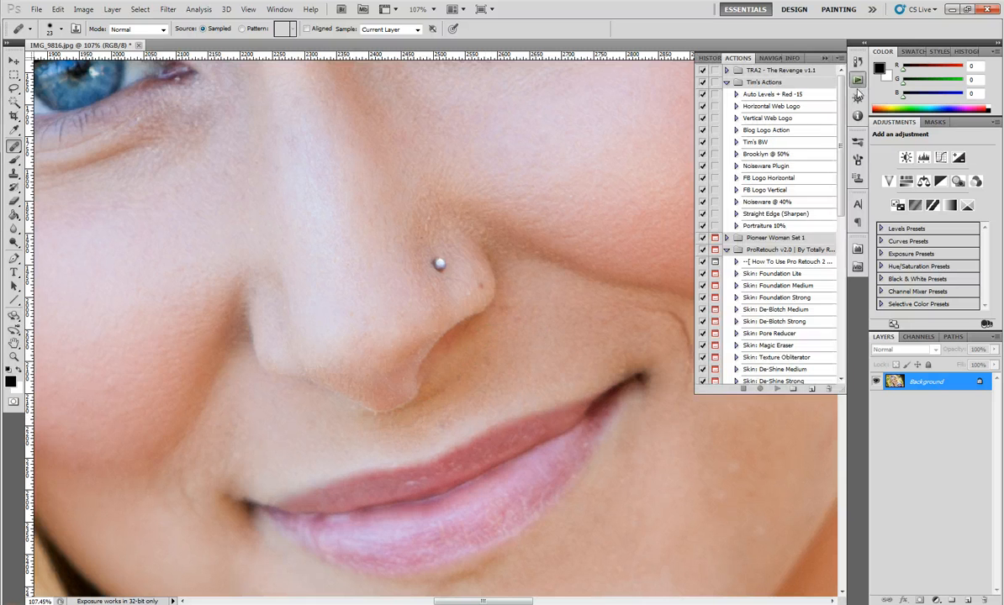
pyautogui.click(773, 227)
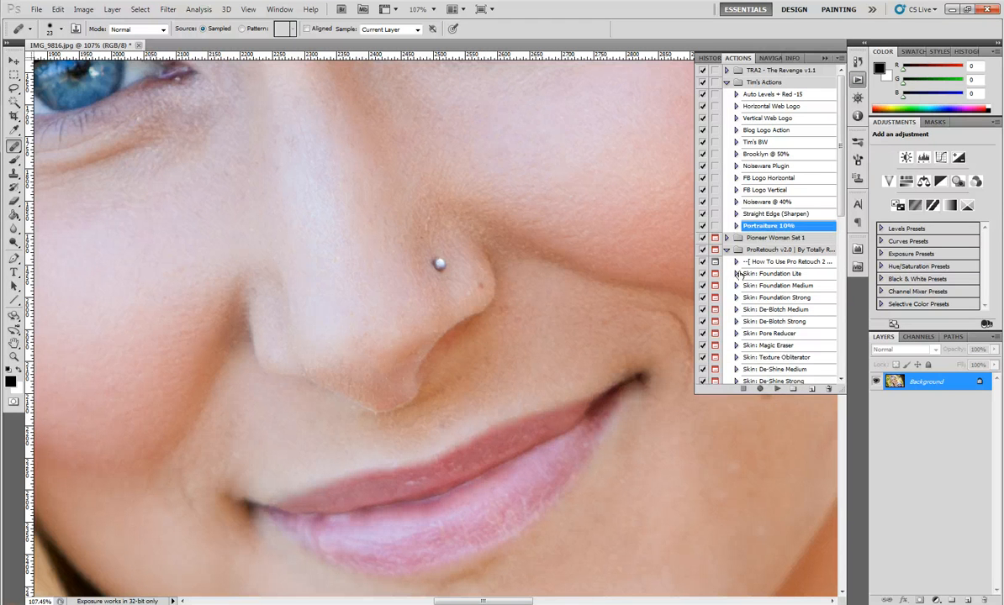
pyautogui.click(735, 227)
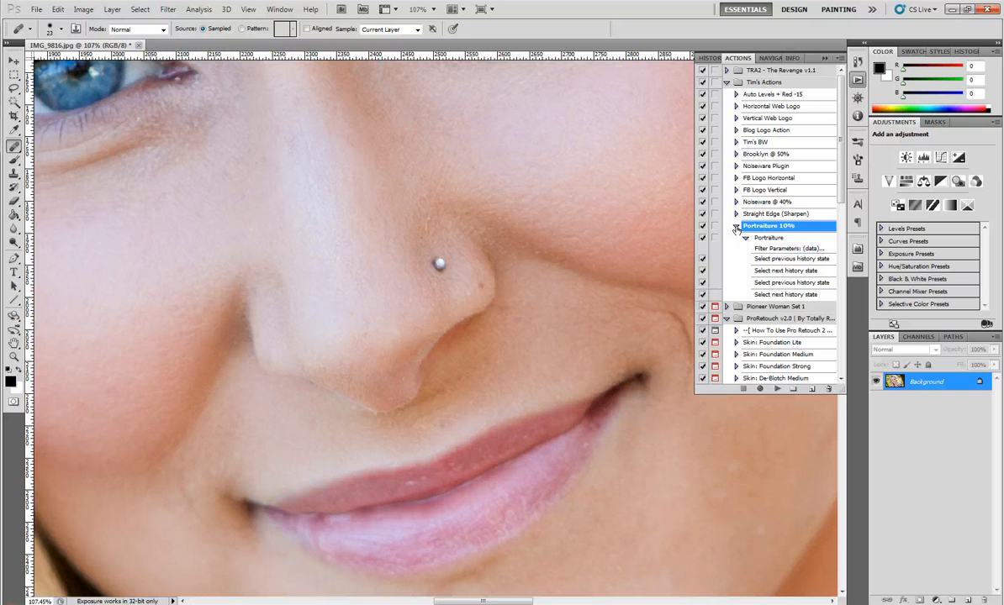
pyautogui.click(777, 391)
pyautogui.scroll(-3, 524, 317)
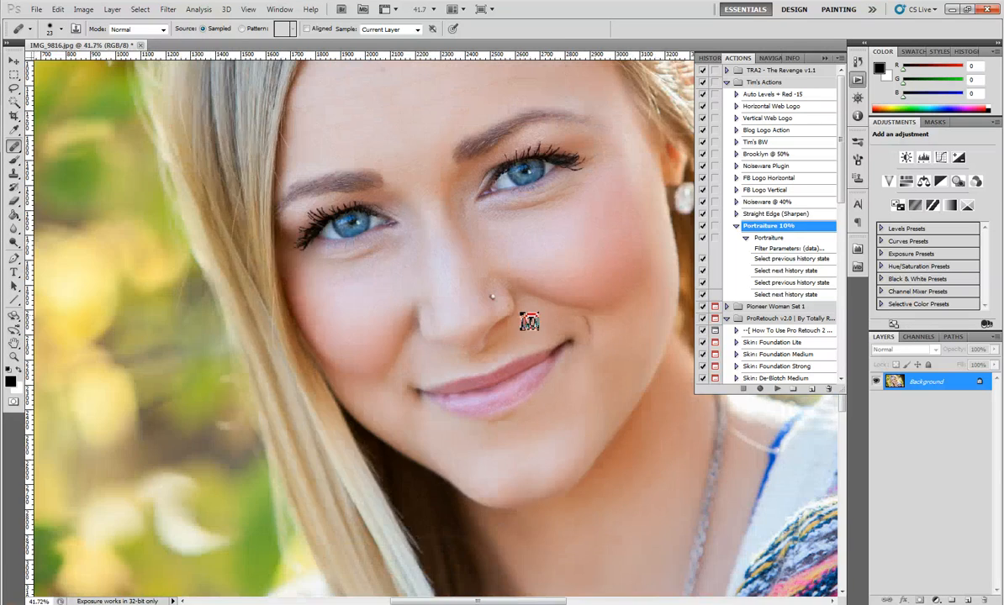
pyautogui.scroll(-2, 529, 321)
pyautogui.scroll(3, 569, 280)
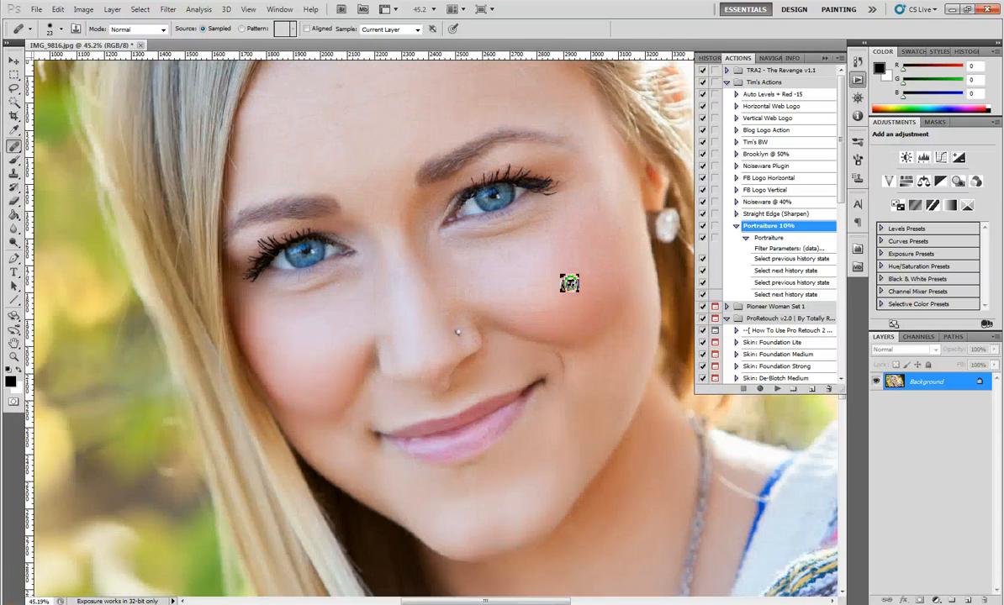
pyautogui.scroll(1, 435, 363)
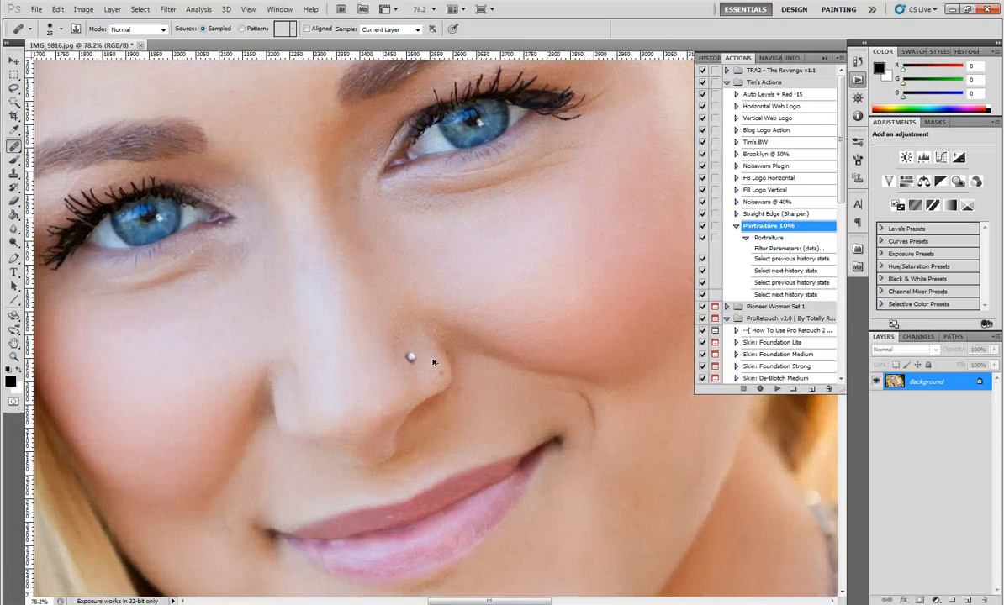